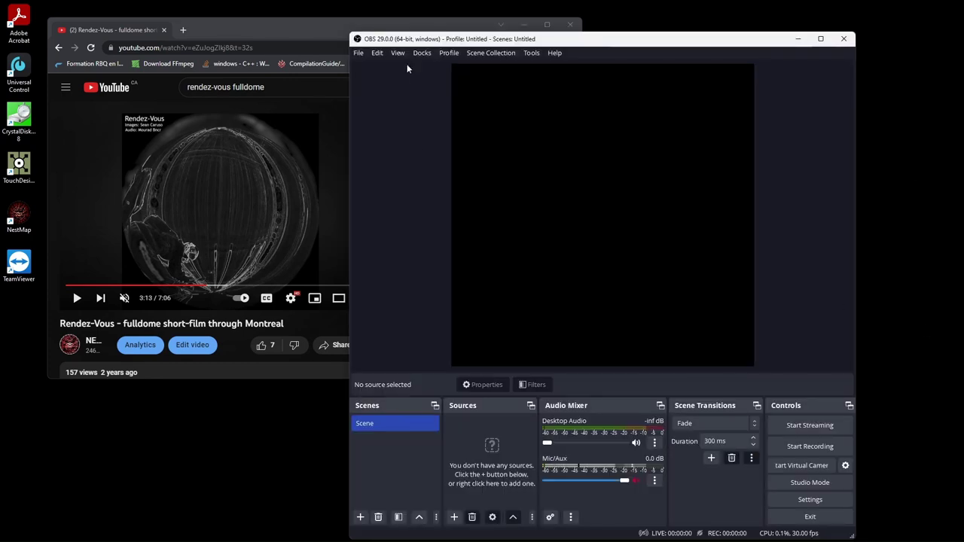
# Step: Move the OBS Studio window slightly to the left
pyautogui.moveTo(418, 43)
pyautogui.mouseDown()
pyautogui.moveTo(380, 42)
pyautogui.moveTo(402, 38)
pyautogui.mouseUp()
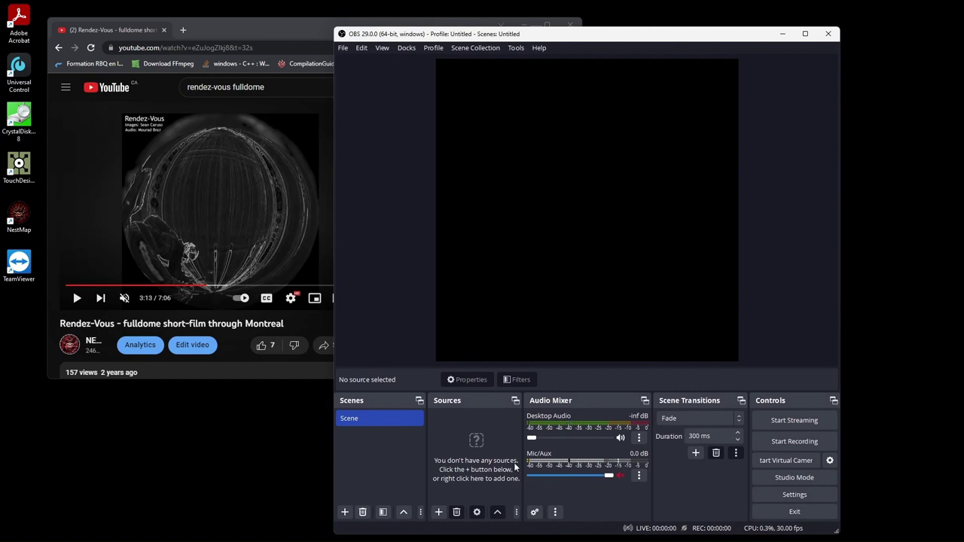
# Step: Bring Chrome forward and search Google for 'spout to OBS' in a new tab
pyautogui.click(474, 518)
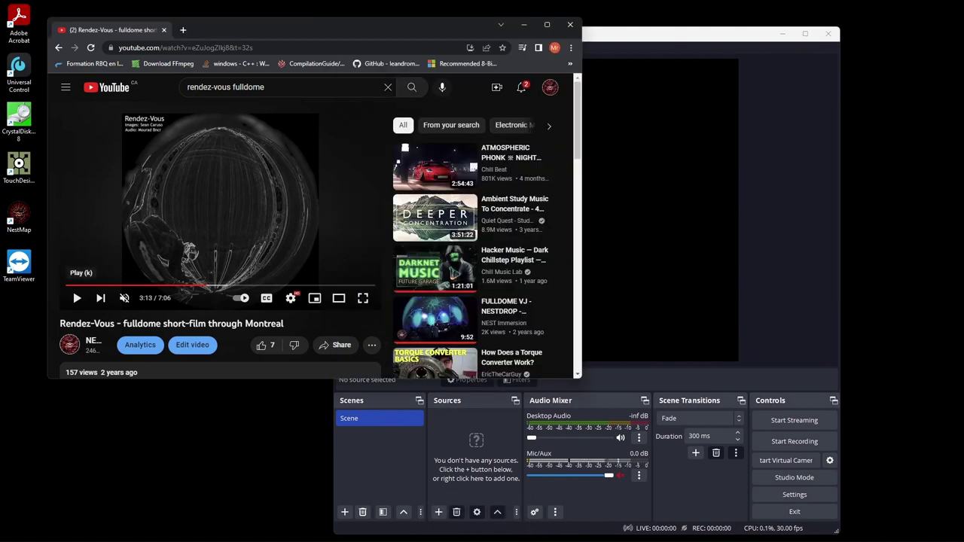
pyautogui.click(183, 31)
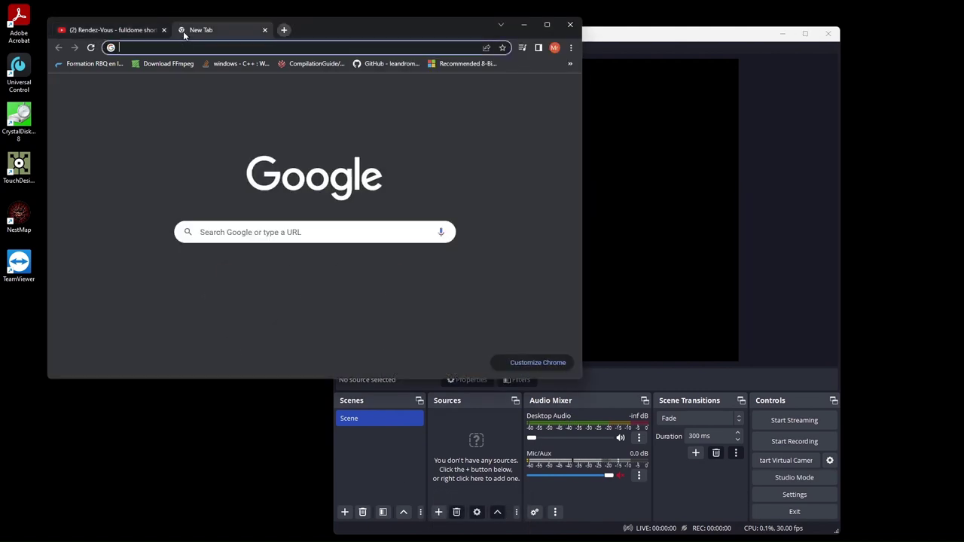
pyautogui.click(184, 45)
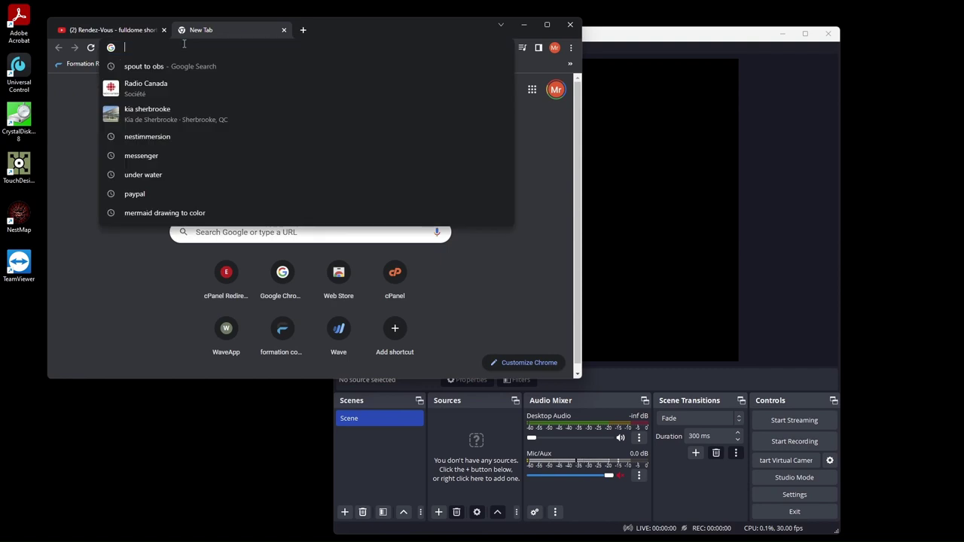
pyautogui.write('spout ot')
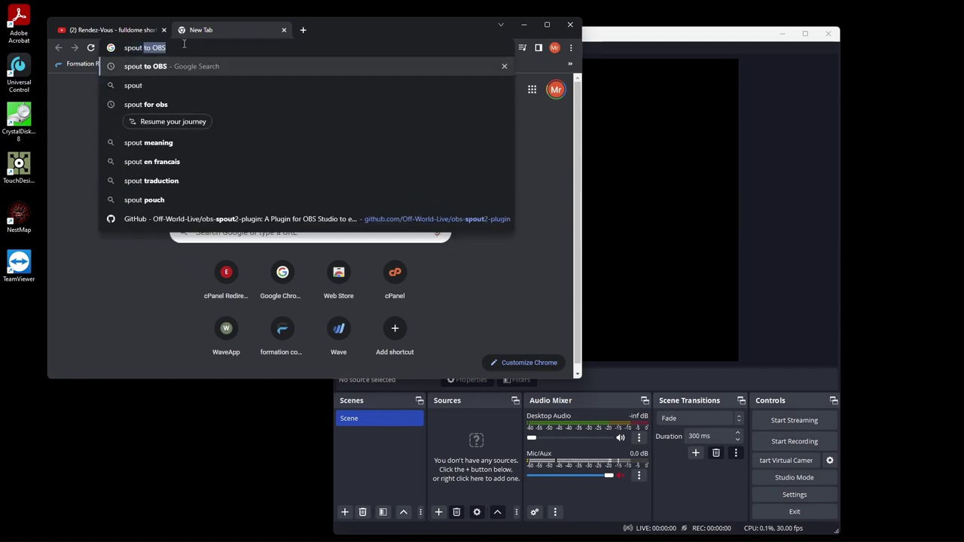
pyautogui.press('BackSpace')
pyautogui.press('BackSpace')
pyautogui.write('to ')
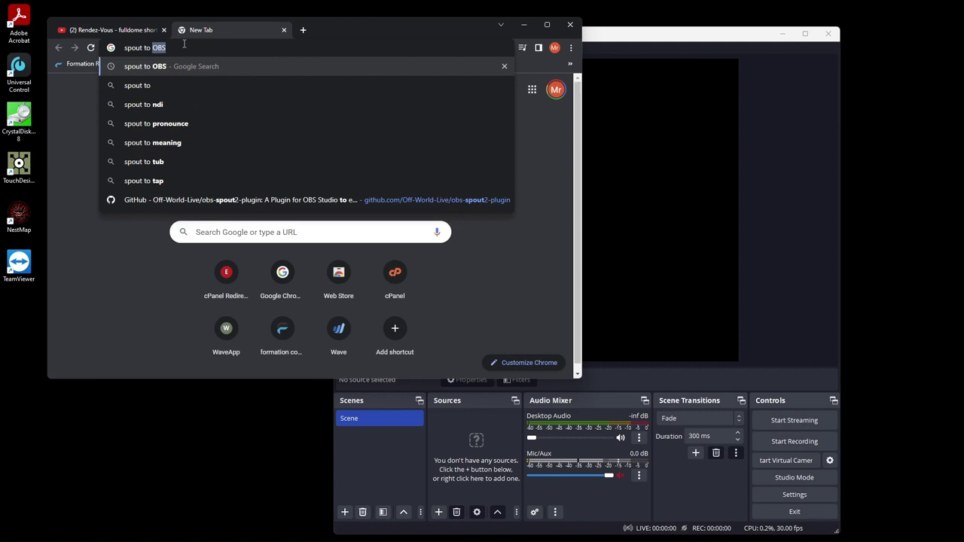
pyautogui.write('OBS')
pyautogui.press('Return')
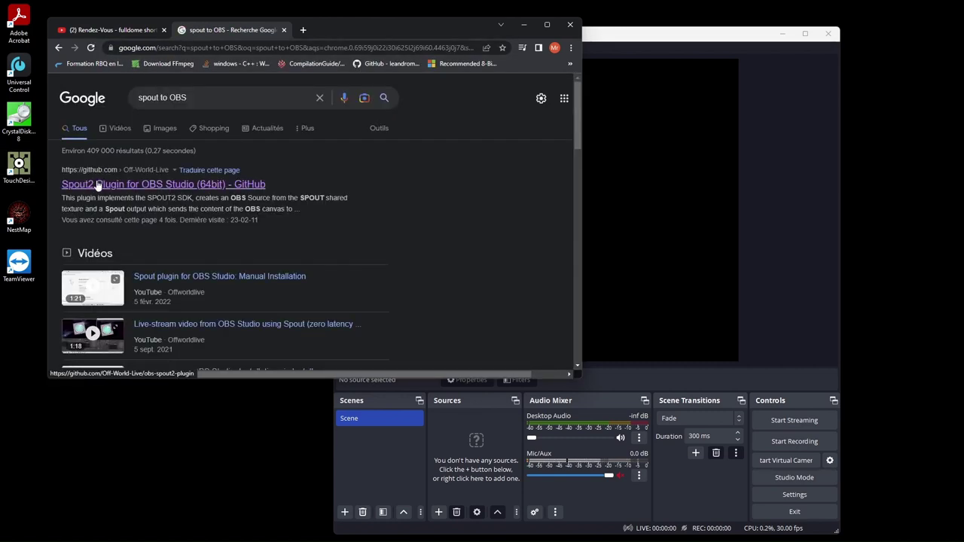
# Step: Open the Spout2 Plugin for OBS Studio GitHub repository and read through its README
pyautogui.click(133, 192)
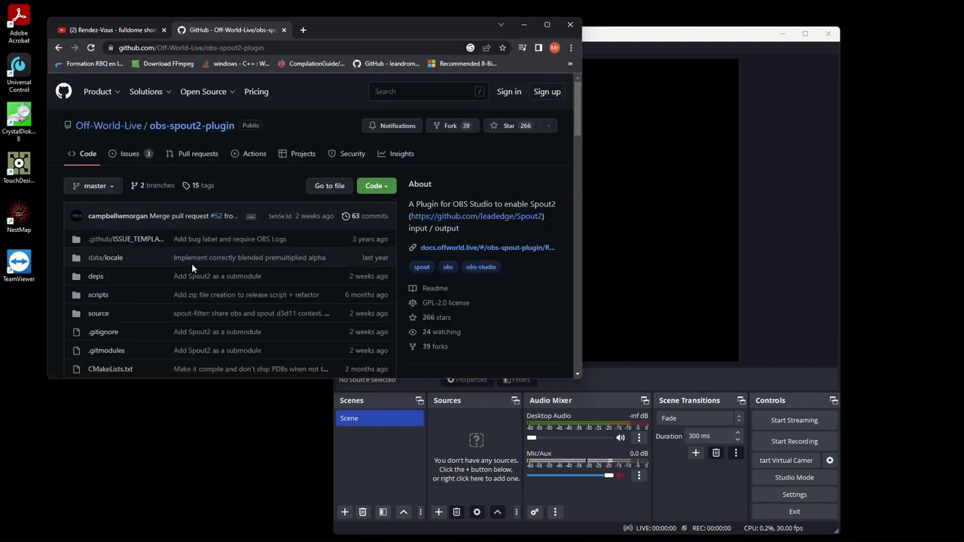
pyautogui.scroll(-5, 192, 263)
pyautogui.scroll(-1, 193, 265)
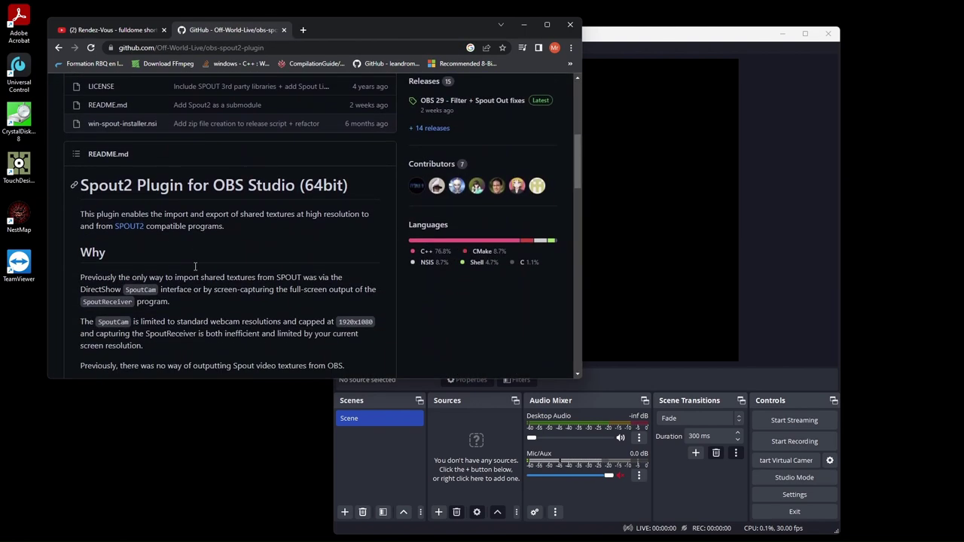
pyautogui.scroll(-3, 194, 271)
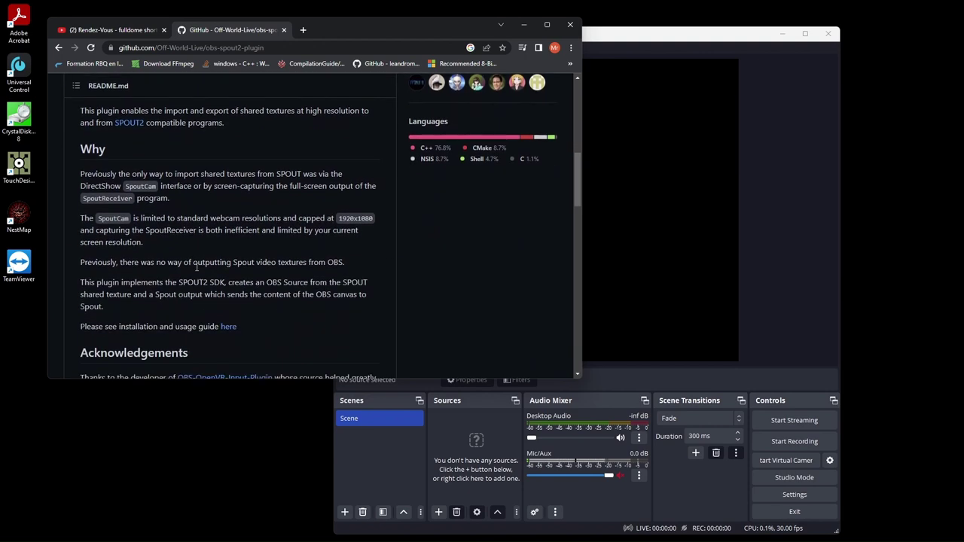
pyautogui.scroll(-4, 191, 268)
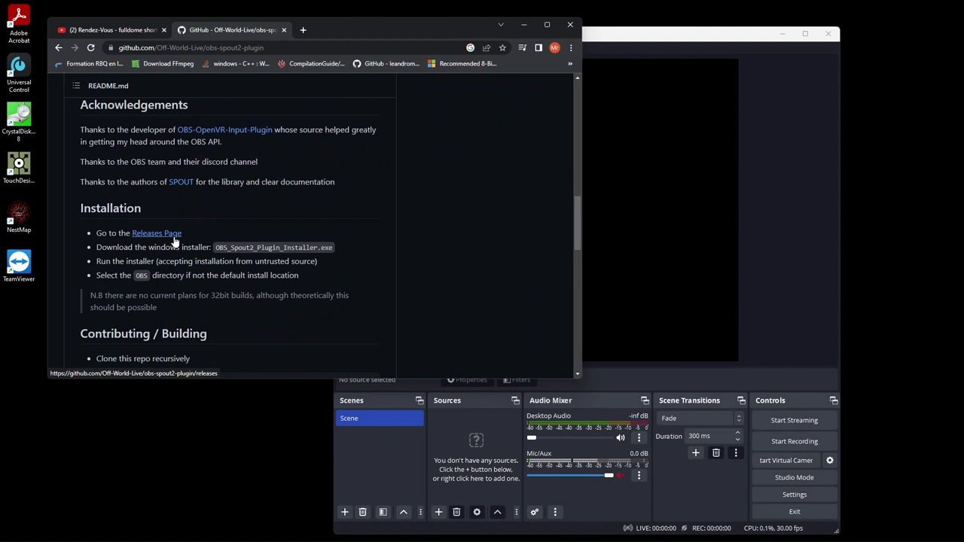
# Step: View the plugin's Releases page and v1.8 installer assets, then close that tab
pyautogui.click(158, 235)
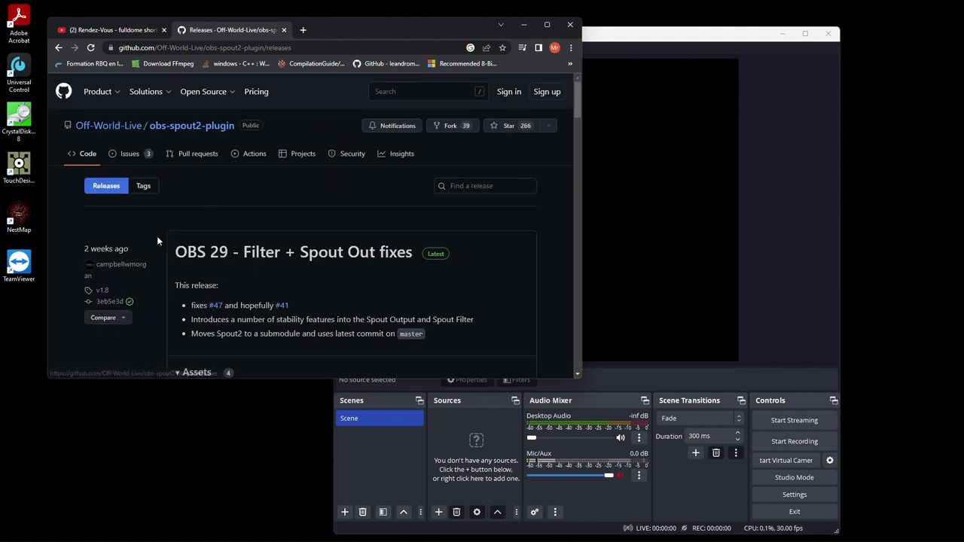
pyautogui.scroll(-1, 345, 271)
pyautogui.scroll(-3, 345, 271)
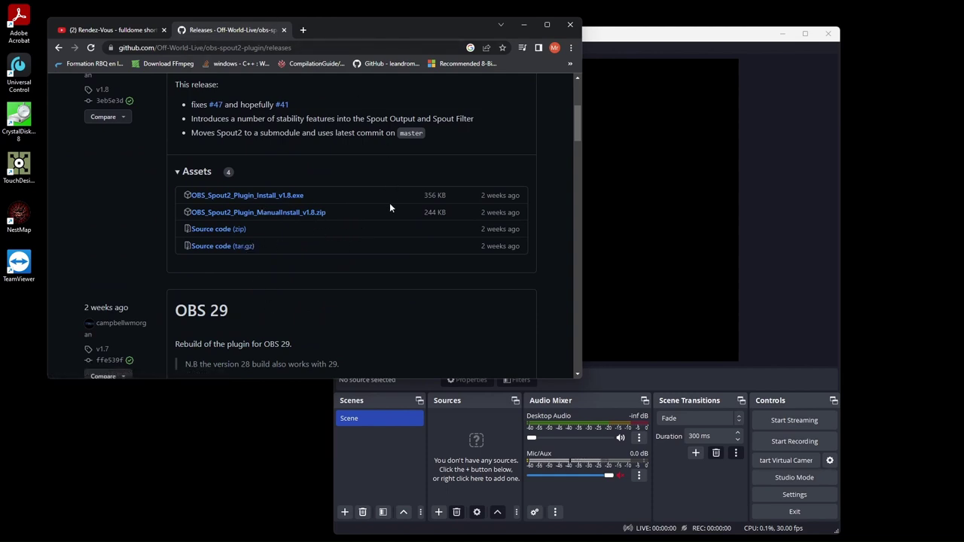
pyautogui.click(283, 30)
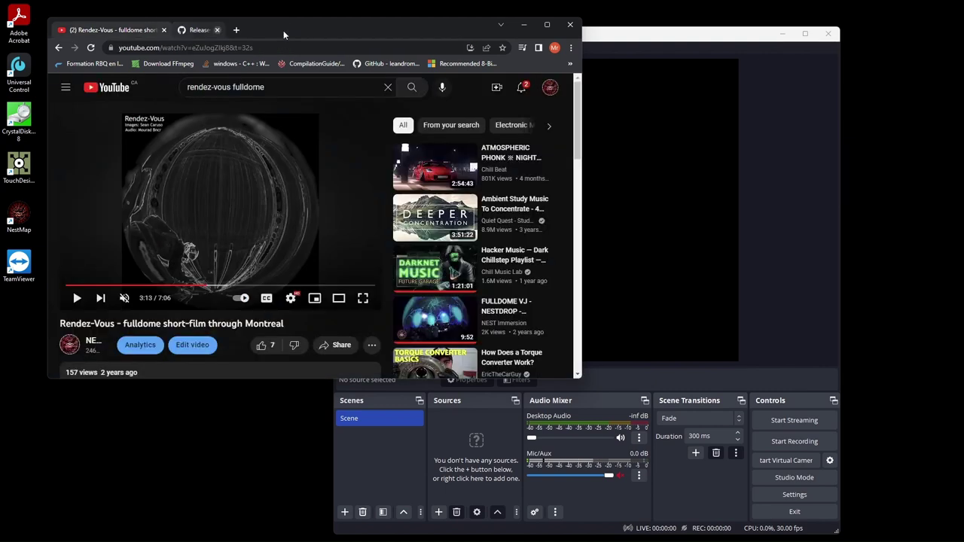
pyautogui.click(652, 40)
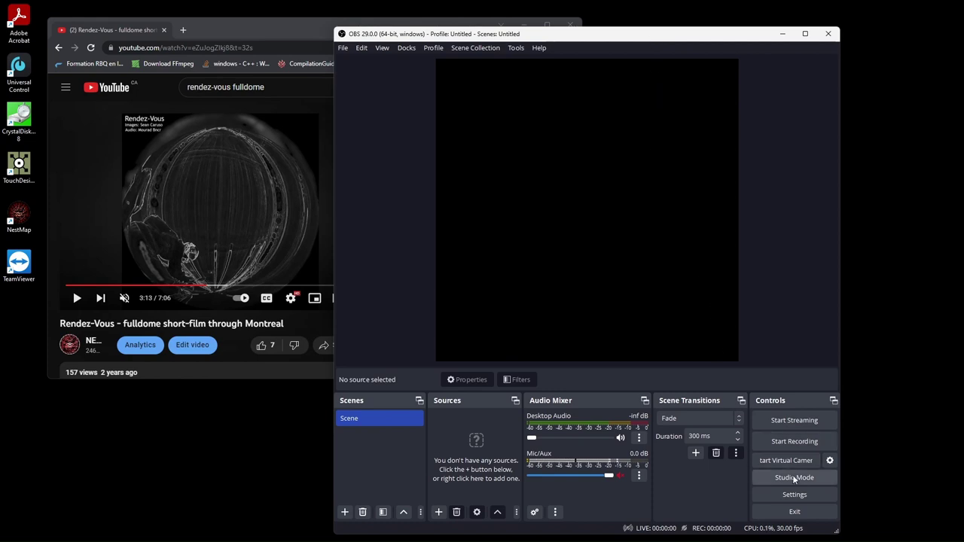
pyautogui.click(768, 495)
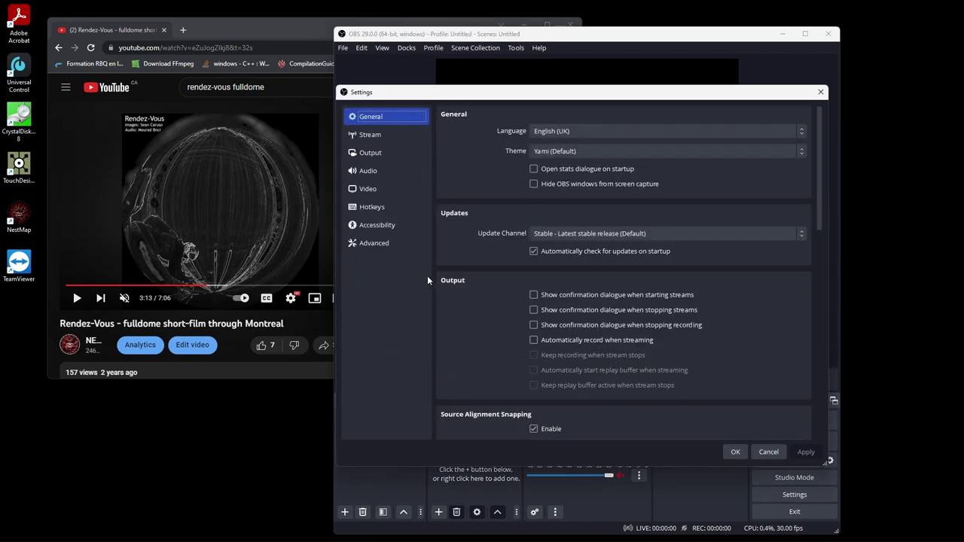
pyautogui.click(387, 188)
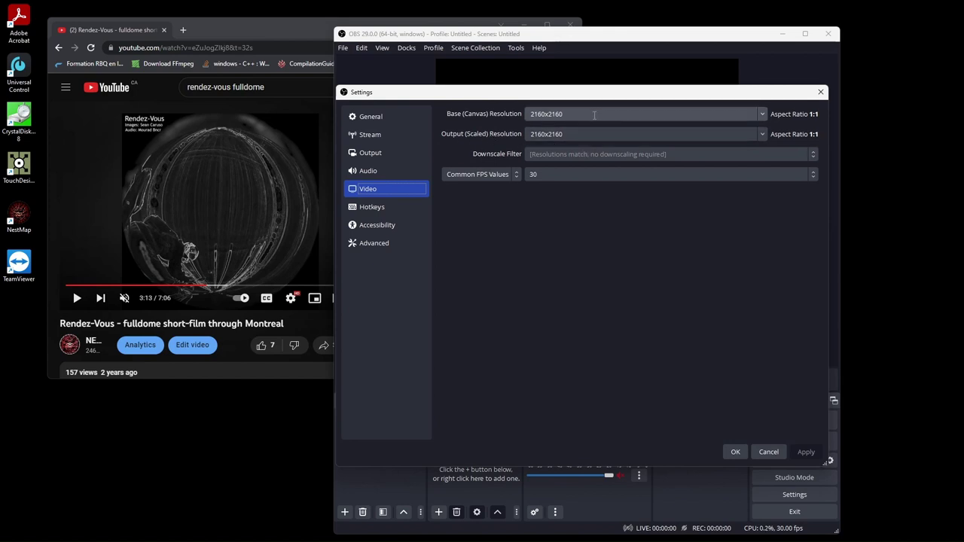
pyautogui.click(388, 156)
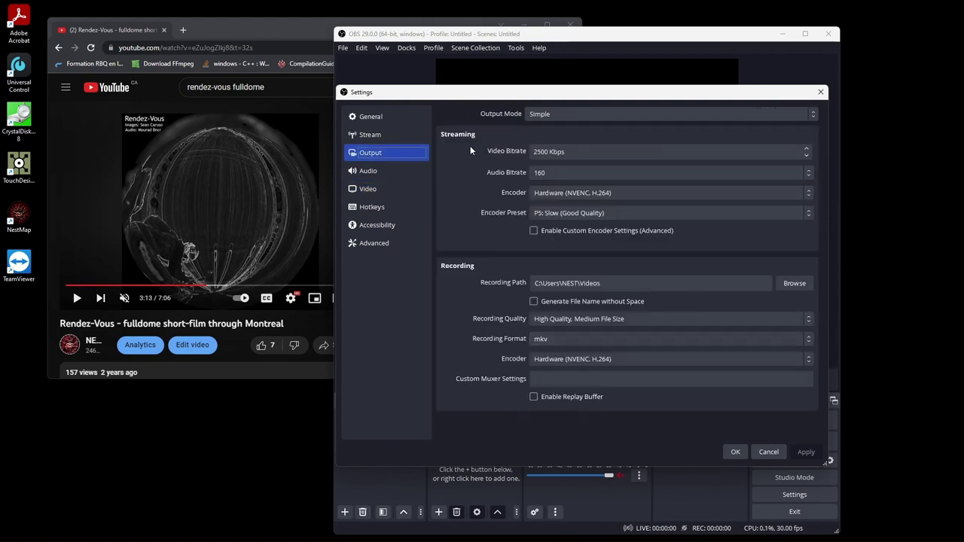
pyautogui.click(375, 192)
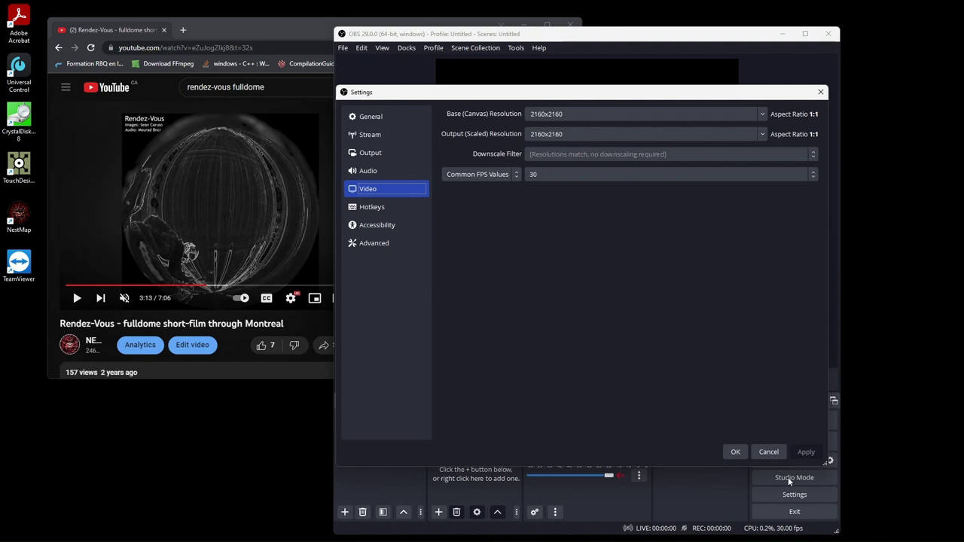
pyautogui.click(736, 452)
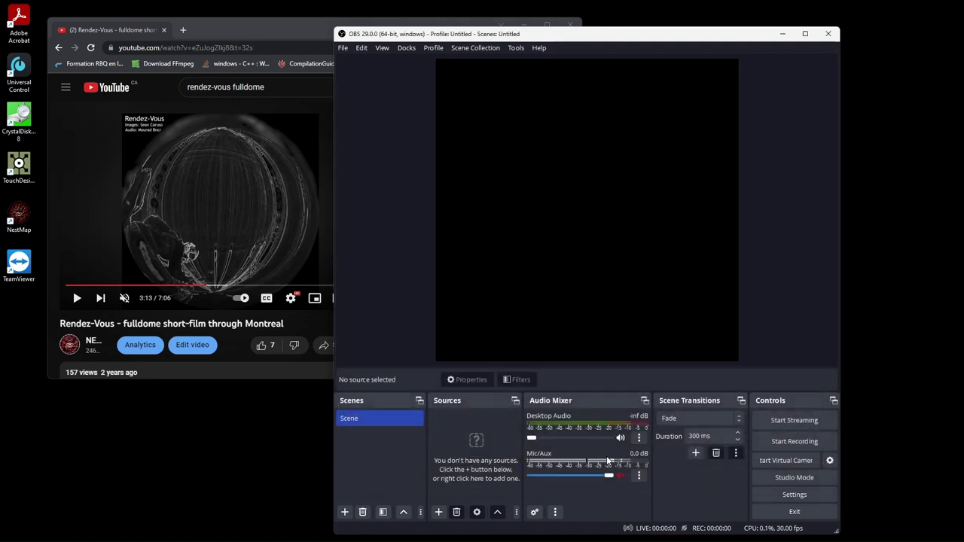
# Step: Add a new Browser source named Browser to the scene
pyautogui.click(438, 512)
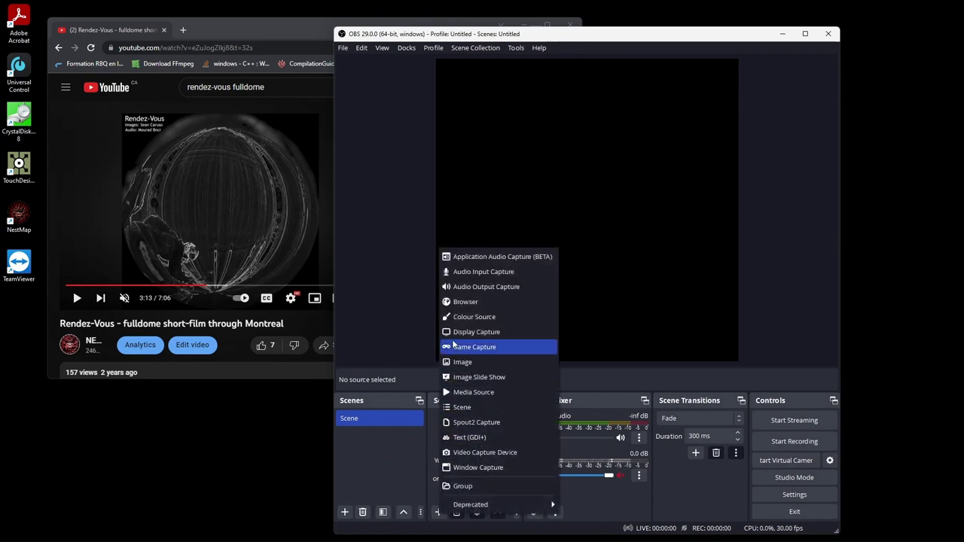
pyautogui.click(494, 303)
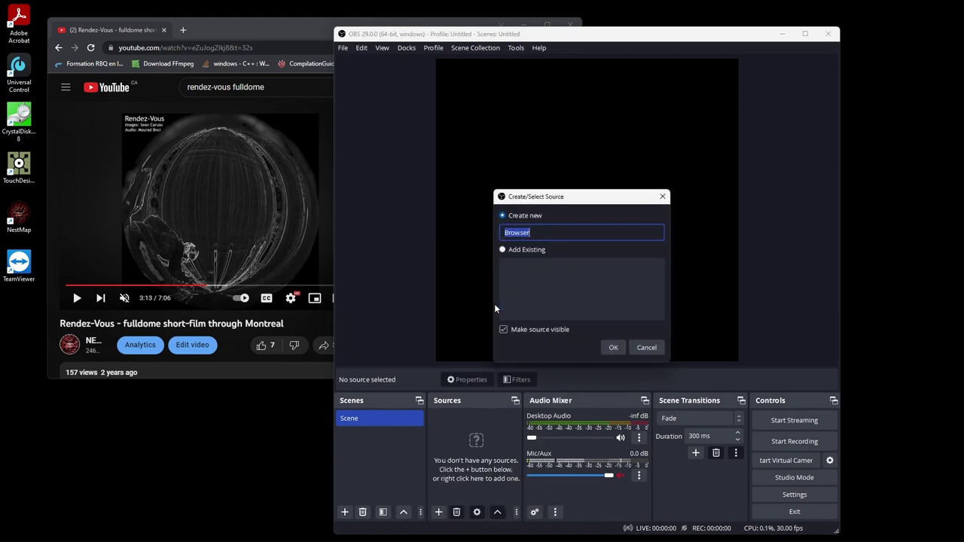
pyautogui.click(616, 347)
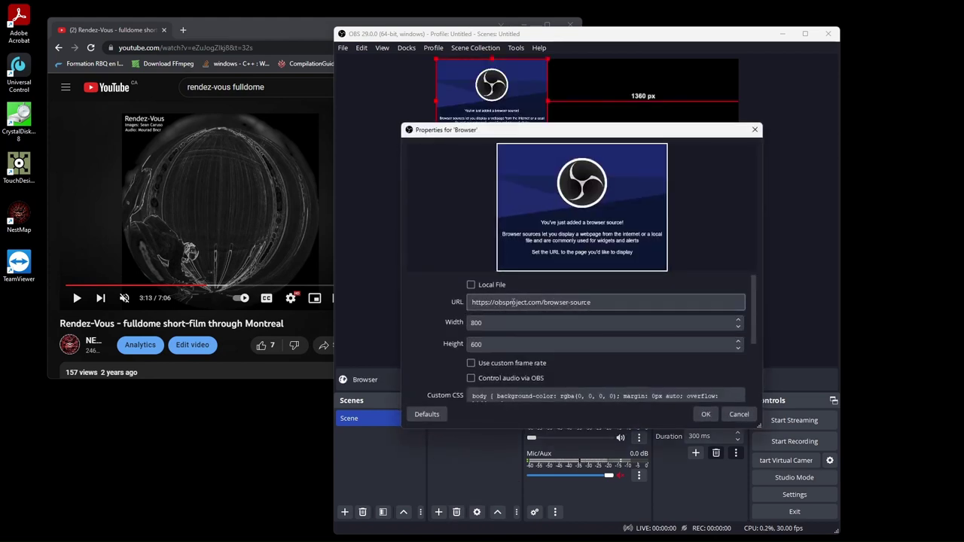
# Step: Copy the Rendez-Vous YouTube address and paste it as the Browser source URL
pyautogui.click(264, 48)
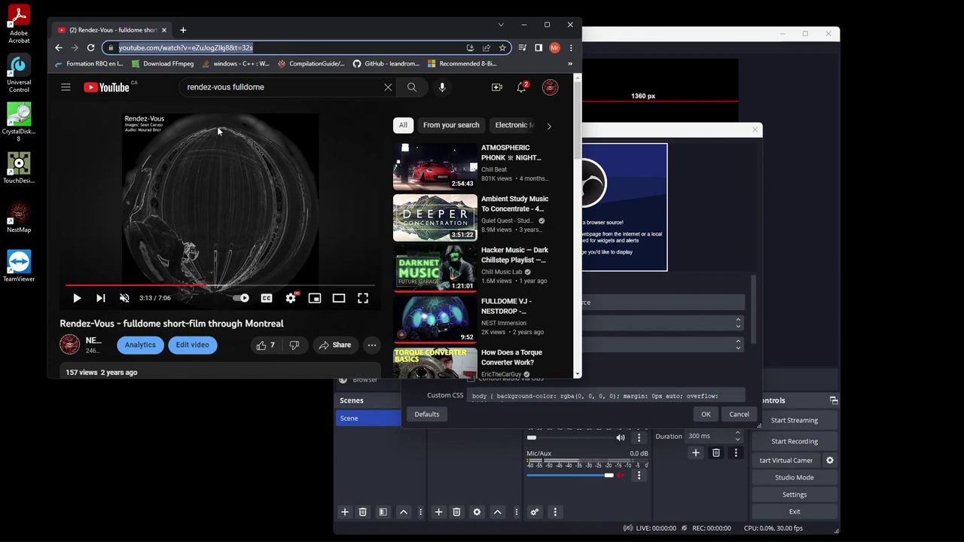
pyautogui.click(612, 290)
pyautogui.click(609, 302)
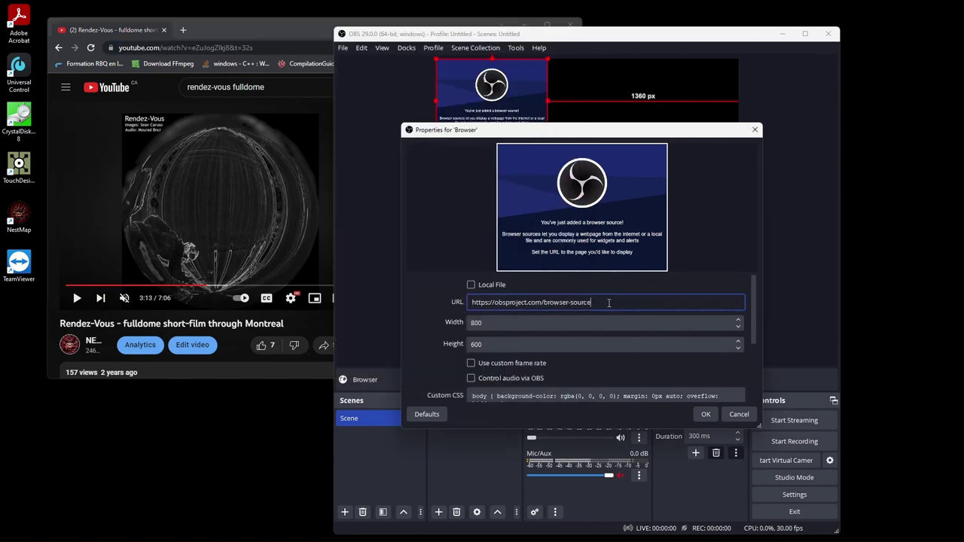
pyautogui.hotkey('ctrl', 'a')
pyautogui.write('https://www.youtube.com/watch?v=eZuJogZIkj8&t=32s')
# Step: Set the Browser source width and height to 2160 and apply the settings
pyautogui.click(537, 346)
pyautogui.click(738, 325)
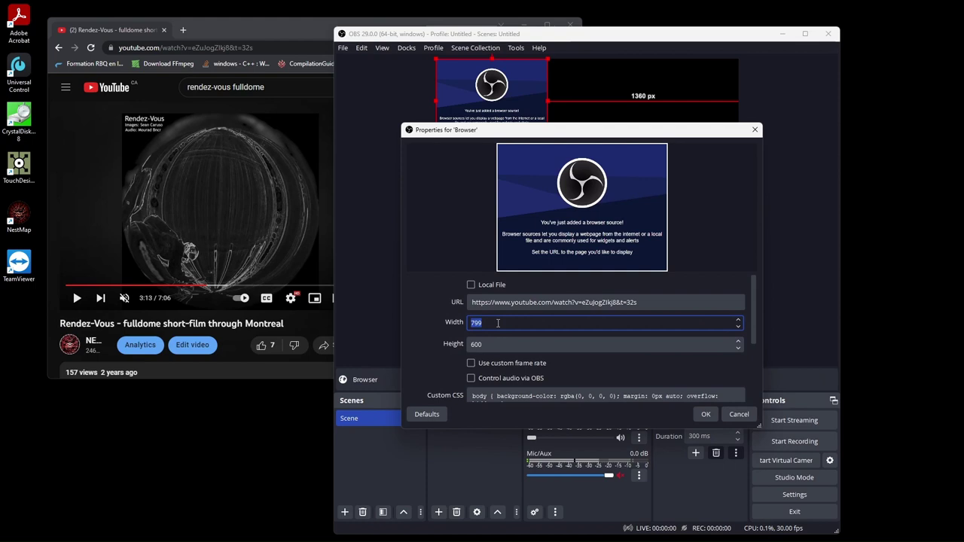
pyautogui.write('2160')
pyautogui.click(494, 343)
pyautogui.doubleClick(494, 343)
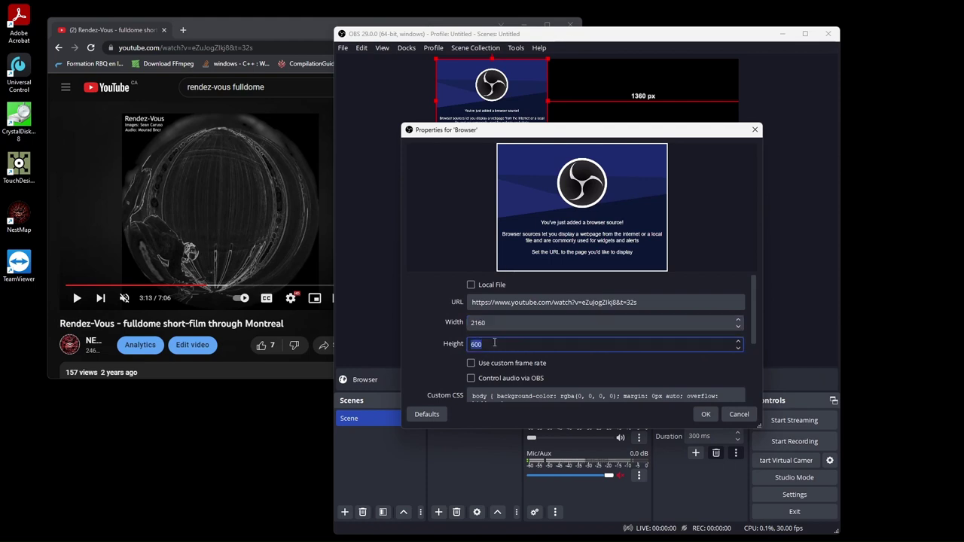
pyautogui.write('2160')
pyautogui.click(508, 320)
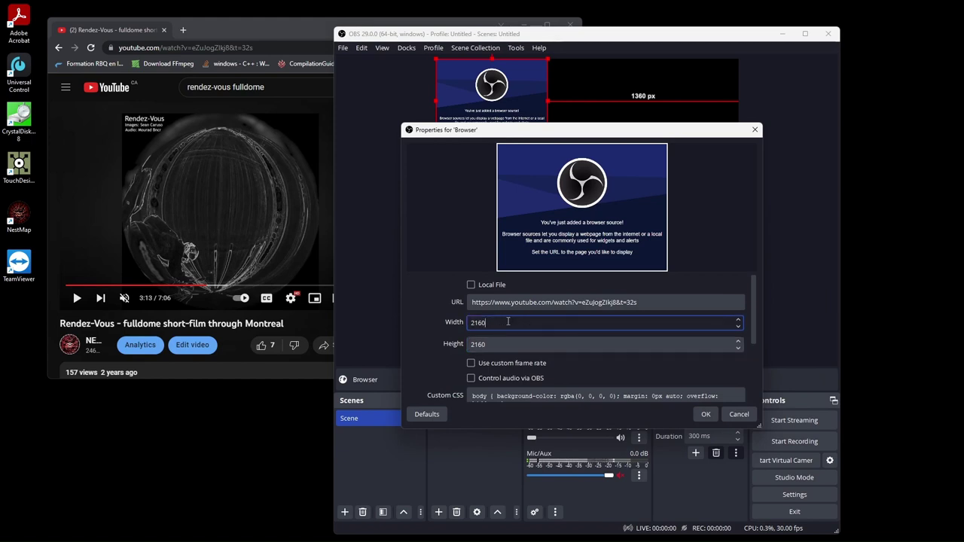
pyautogui.moveTo(755, 329)
pyautogui.mouseDown()
pyautogui.moveTo(749, 388)
pyautogui.moveTo(751, 317)
pyautogui.mouseUp()
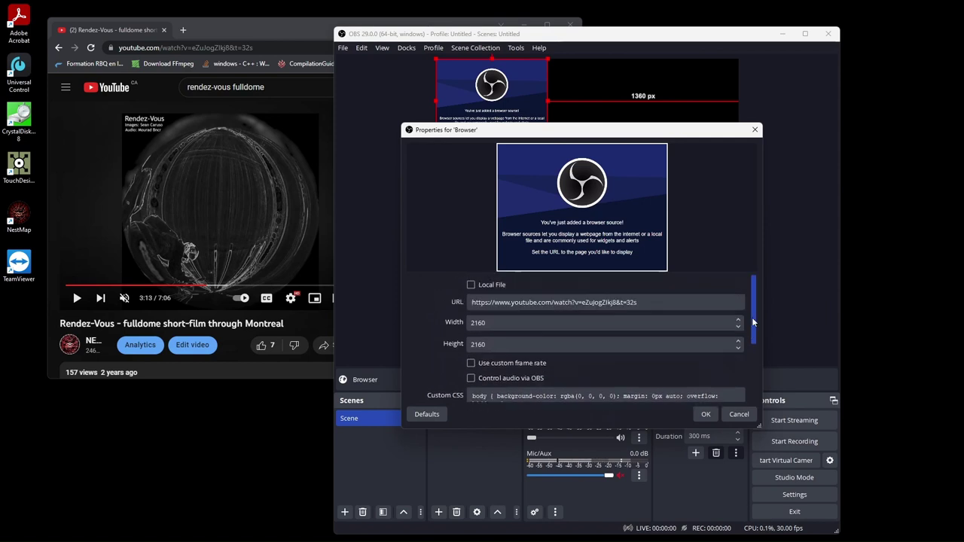
pyautogui.click(706, 415)
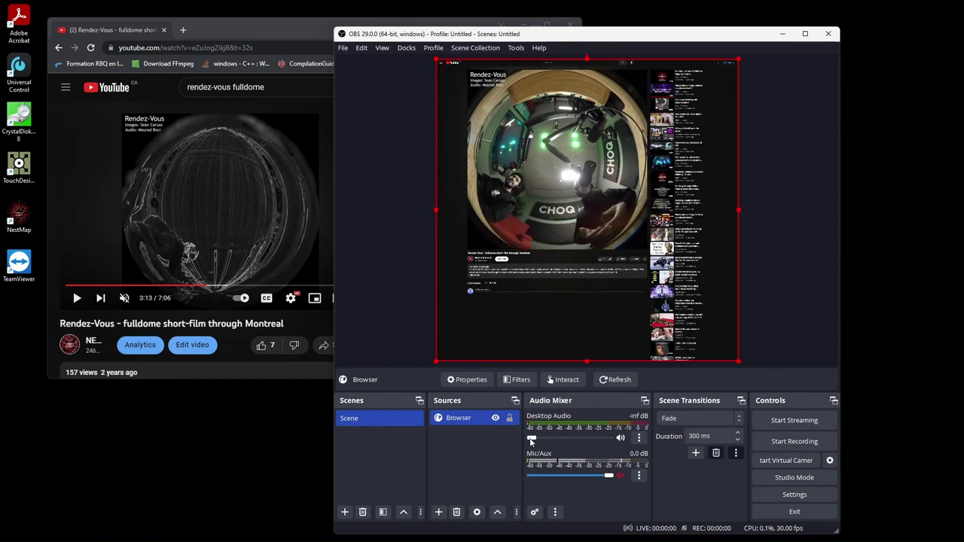
# Step: Mute Desktop Audio, check the Browser source via Interact, then deselect the source
pyautogui.click(620, 438)
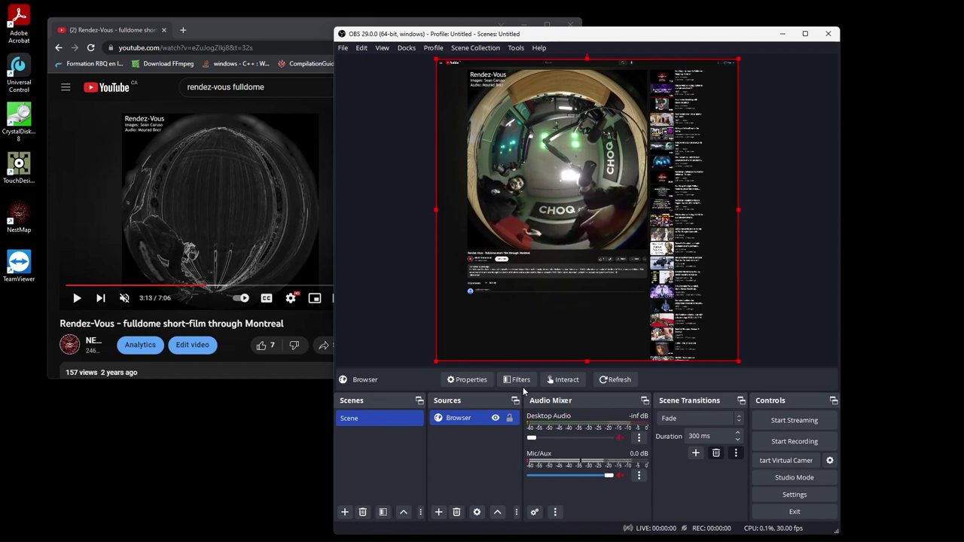
pyautogui.click(566, 381)
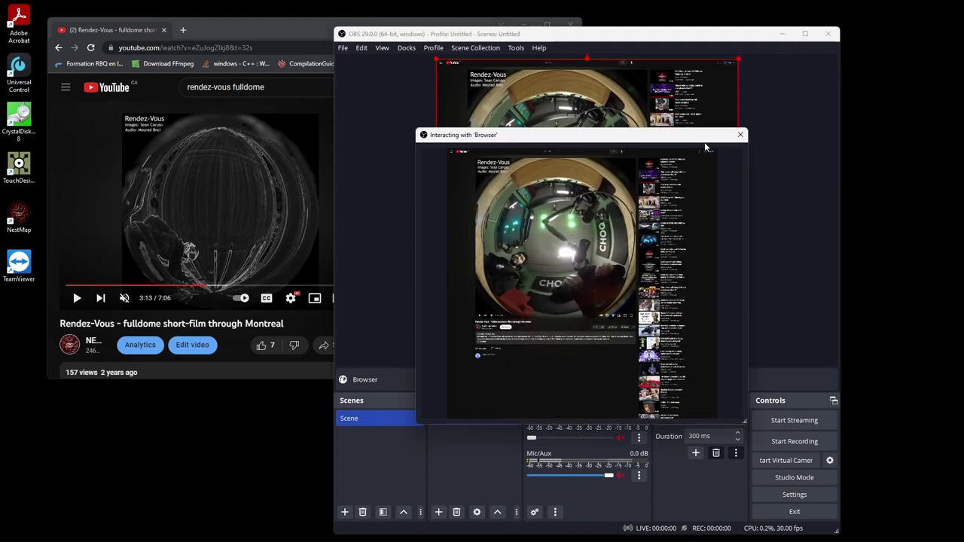
pyautogui.click(741, 136)
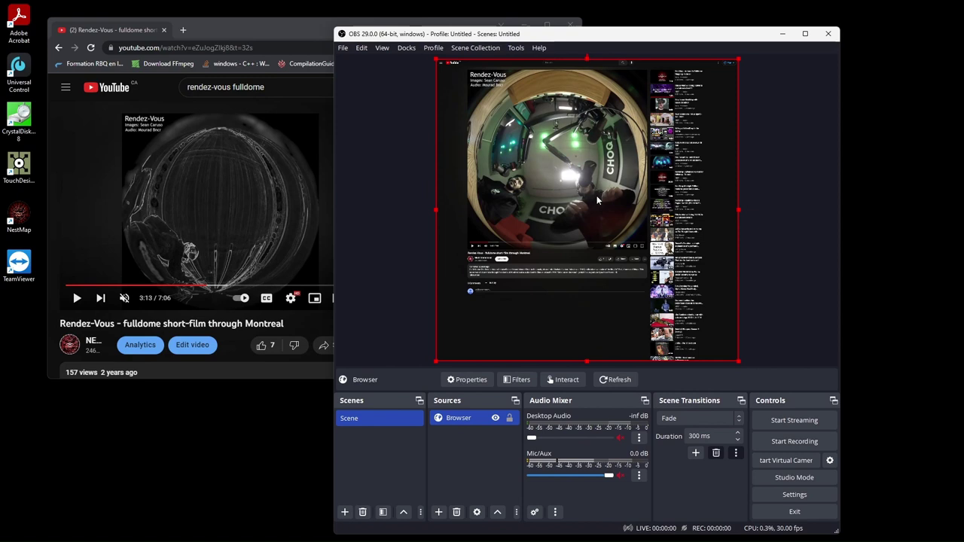
pyautogui.click(278, 48)
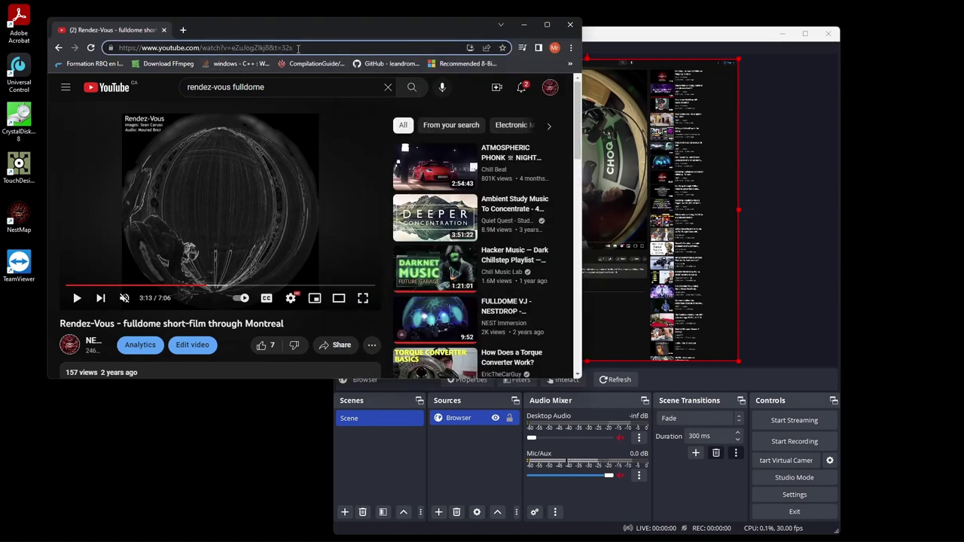
pyautogui.click(799, 203)
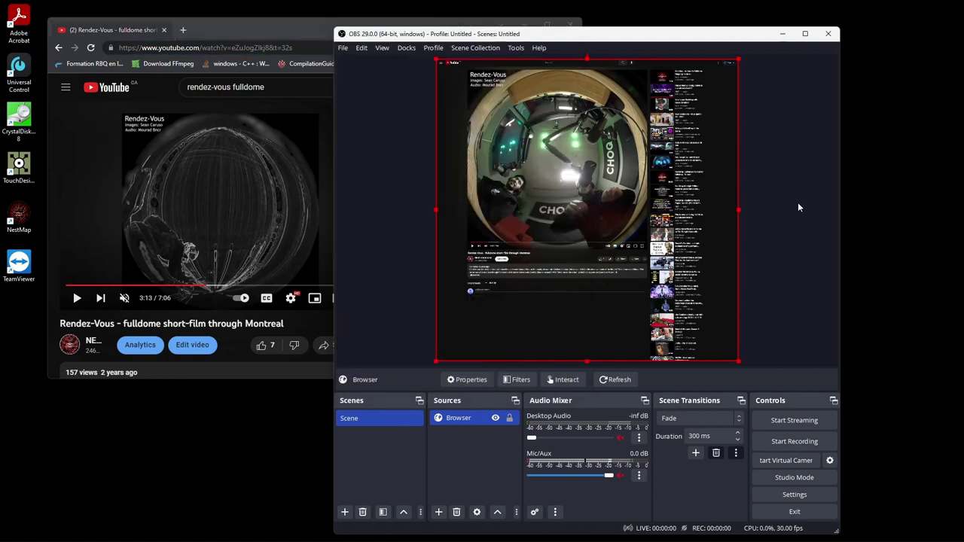
pyautogui.click(799, 203)
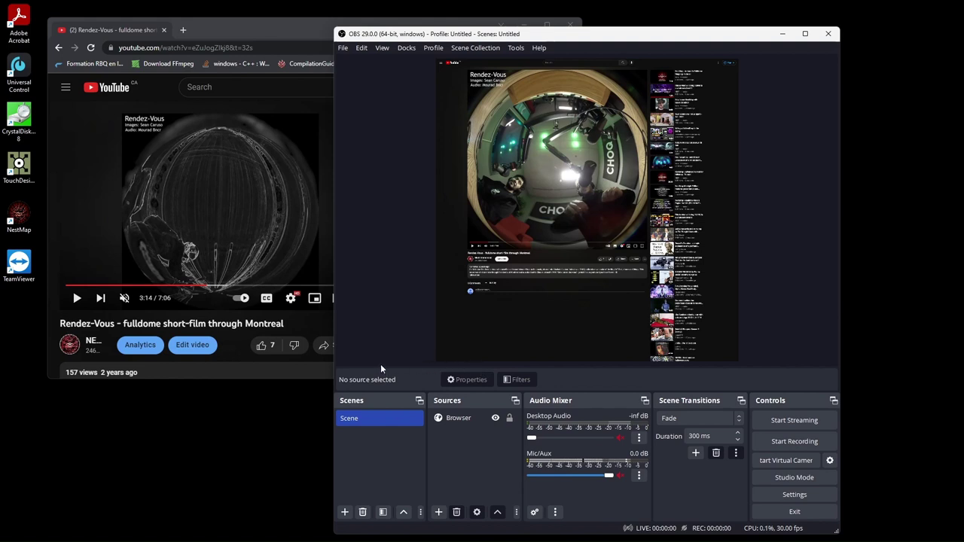
# Step: Open the Embed code from the Rendez-Vous video's Share options on YouTube
pyautogui.click(310, 324)
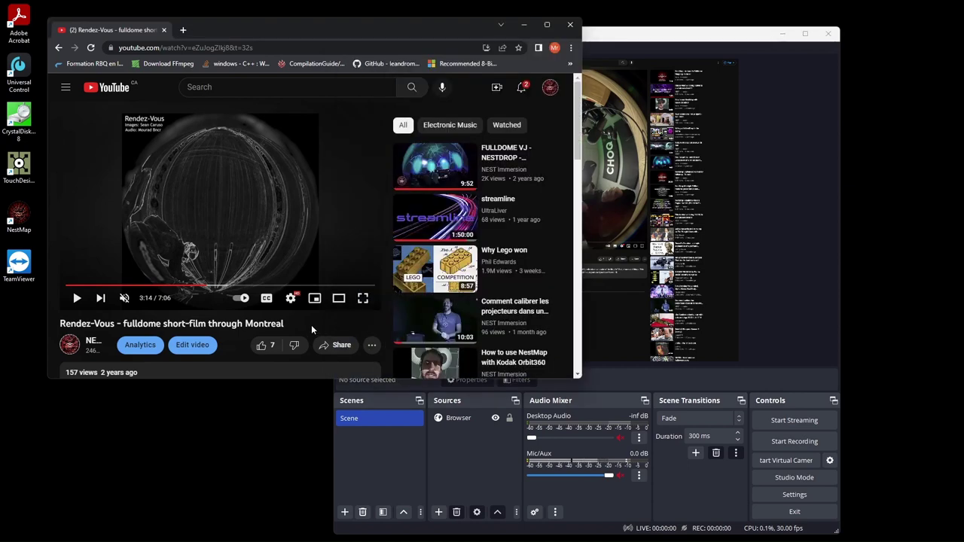
pyautogui.click(338, 348)
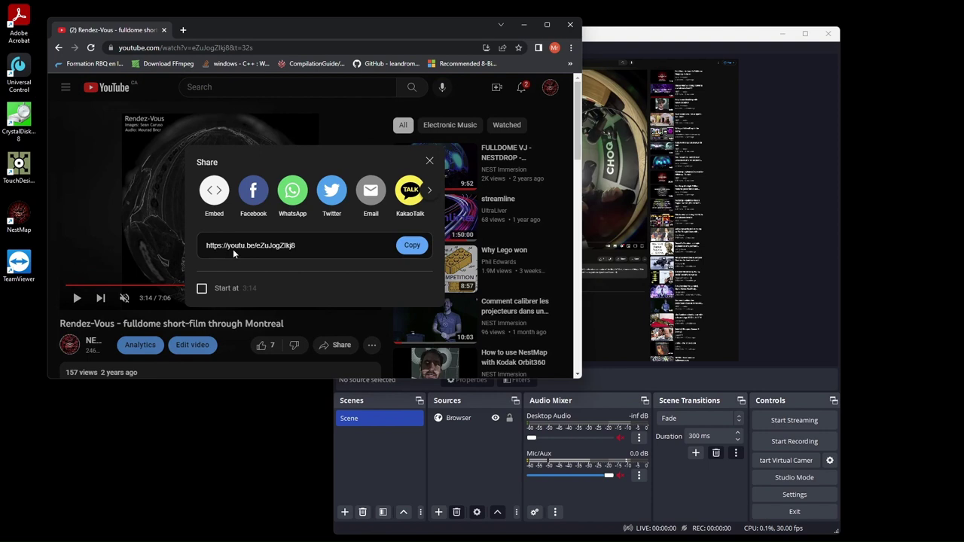
pyautogui.click(213, 192)
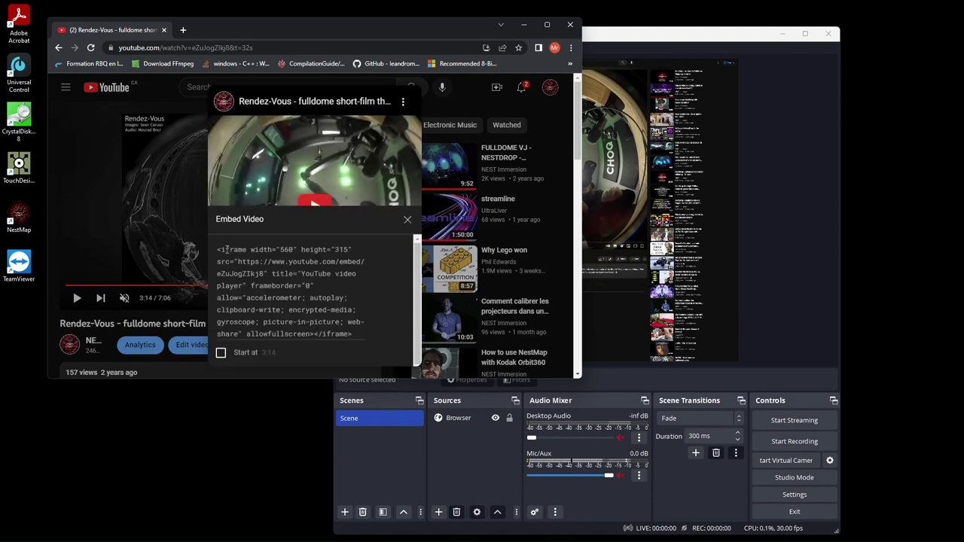
pyautogui.scroll(-2, 226, 252)
pyautogui.scroll(2, 226, 252)
# Step: Highlight the youtube.com/embed address inside the iframe code
pyautogui.moveTo(238, 261); pyautogui.dragTo(264, 274)
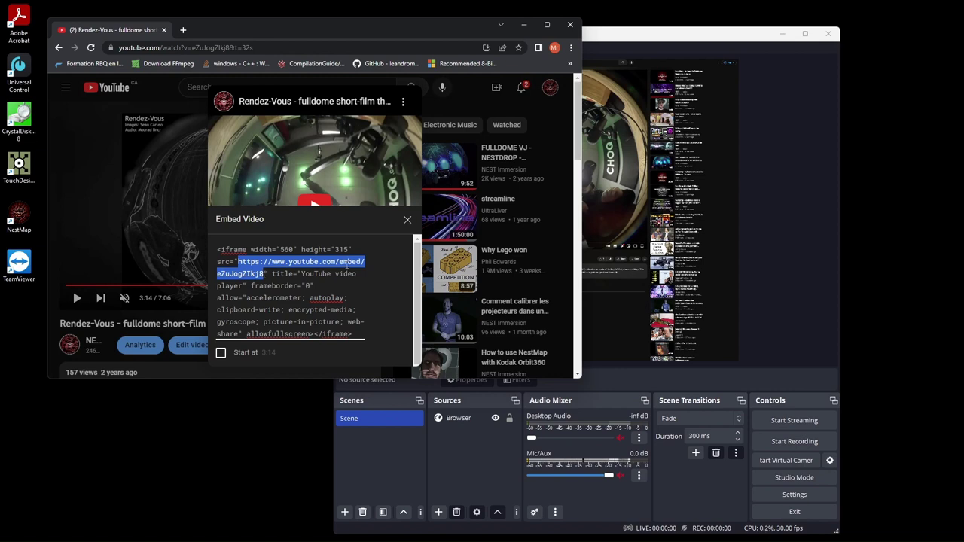
pyautogui.click(349, 262)
pyautogui.click(350, 261)
pyautogui.moveTo(336, 261); pyautogui.dragTo(363, 261)
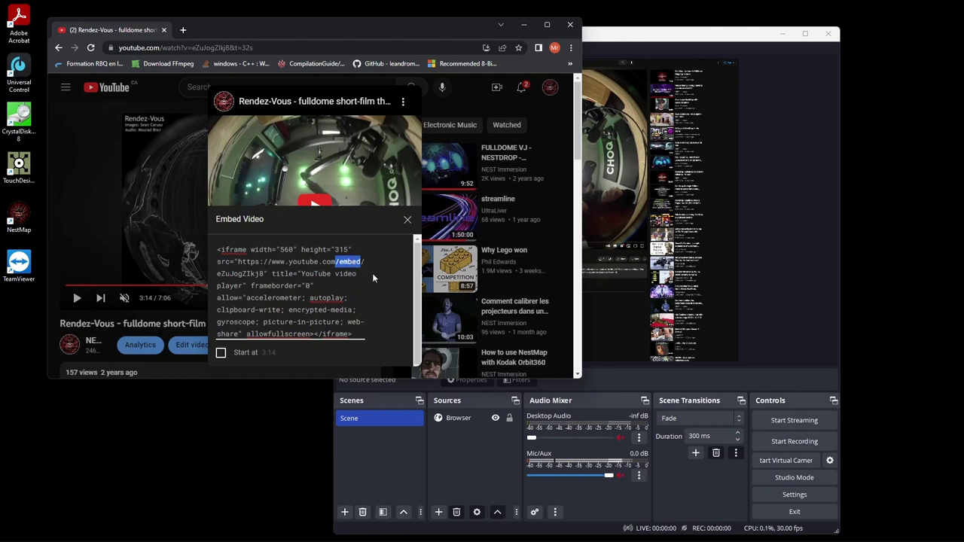
pyautogui.click(365, 269)
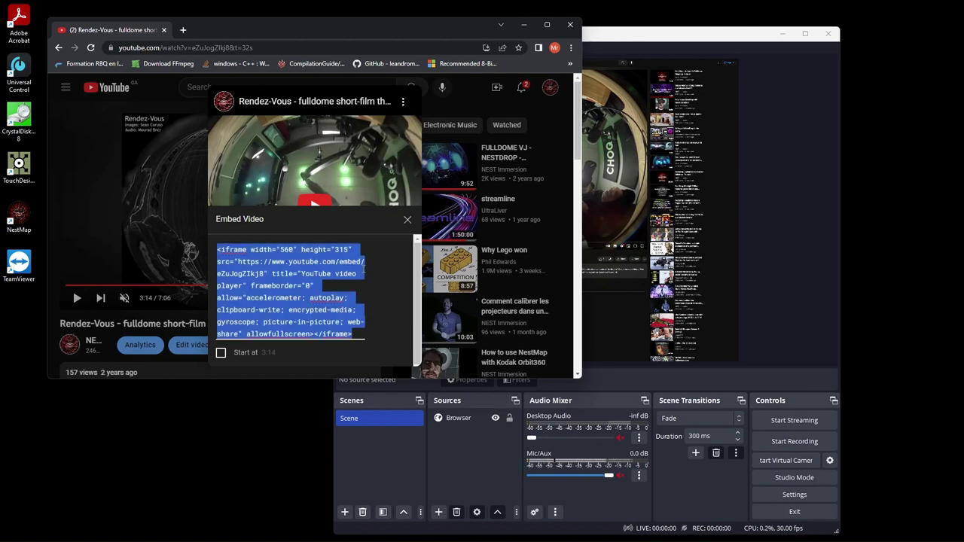
pyautogui.click(363, 270)
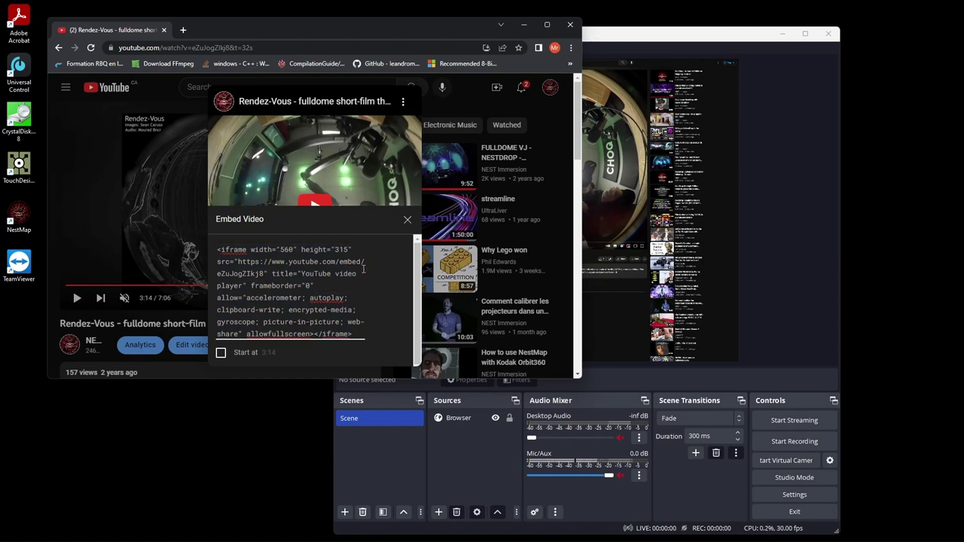
# Step: Close the embed dialog and open the Browser source's Properties in OBS
pyautogui.click(407, 223)
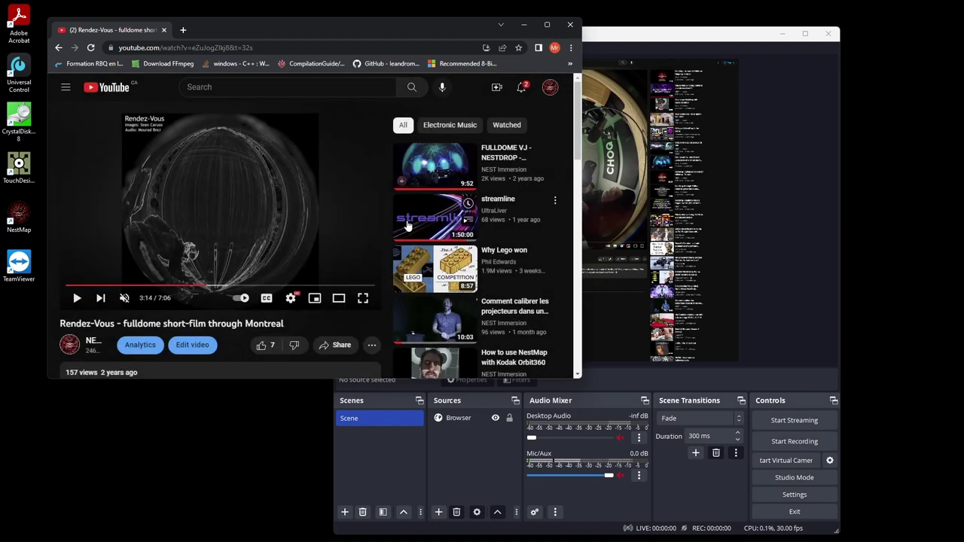
pyautogui.click(483, 447)
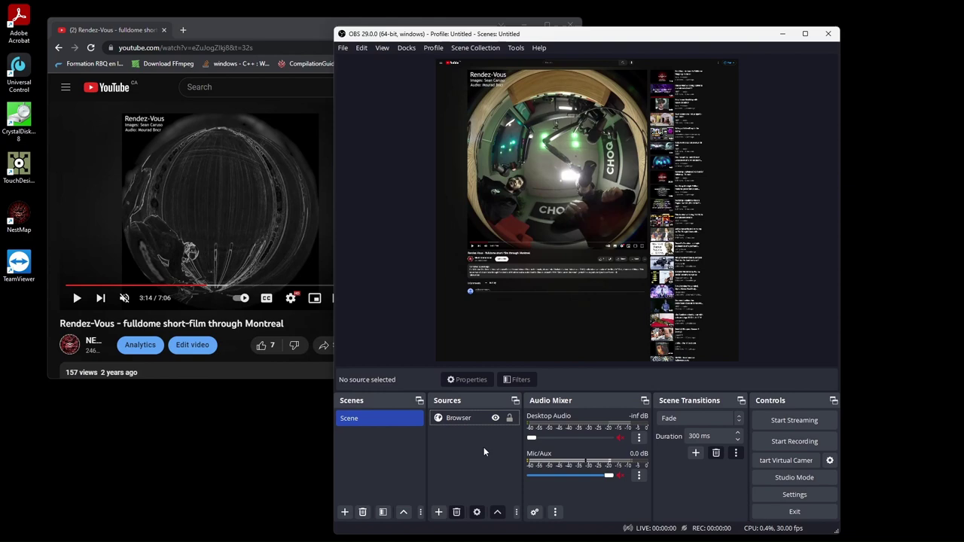
pyautogui.click(462, 420)
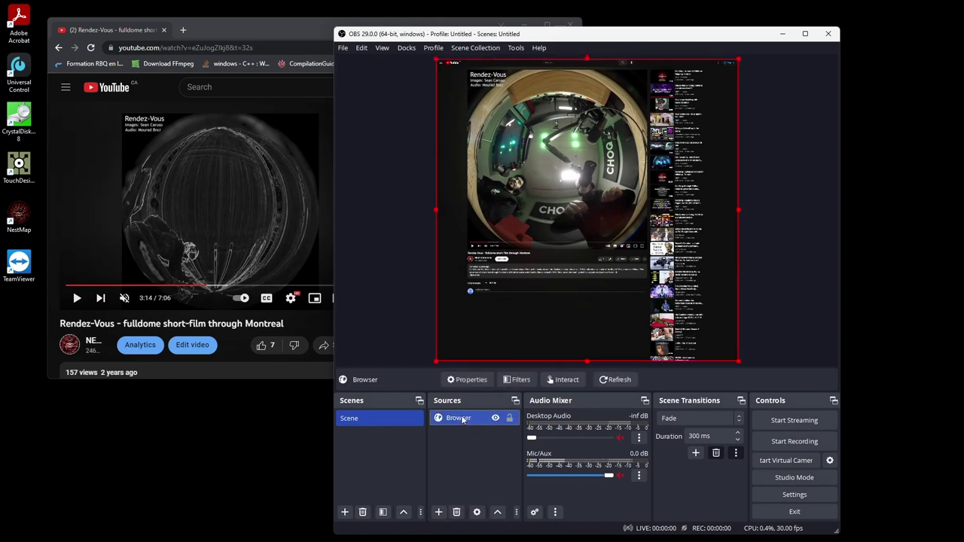
pyautogui.rightClick(462, 420)
pyautogui.click(479, 407)
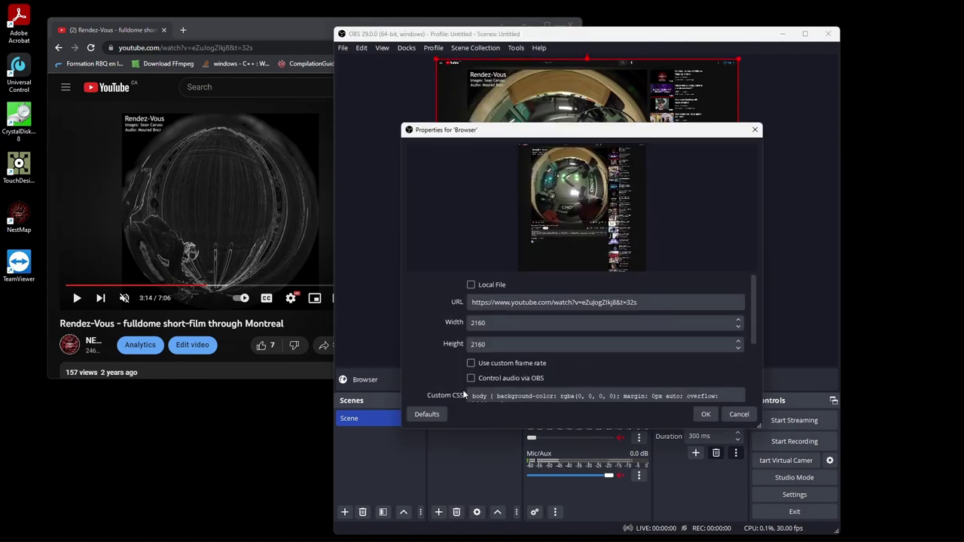
# Step: Replace the source URL with the pasted embed address and apply it
pyautogui.click(655, 302)
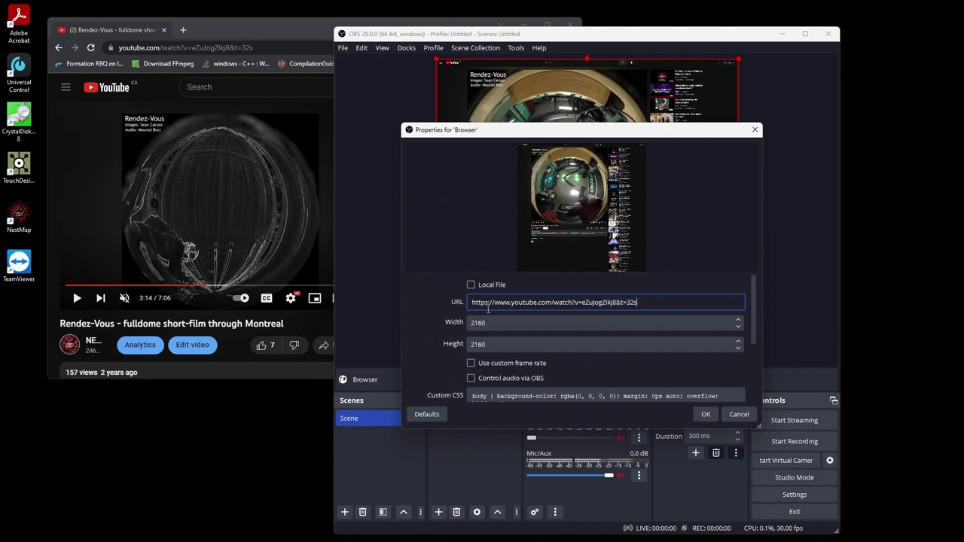
pyautogui.hotkey('ctrl', 'a')
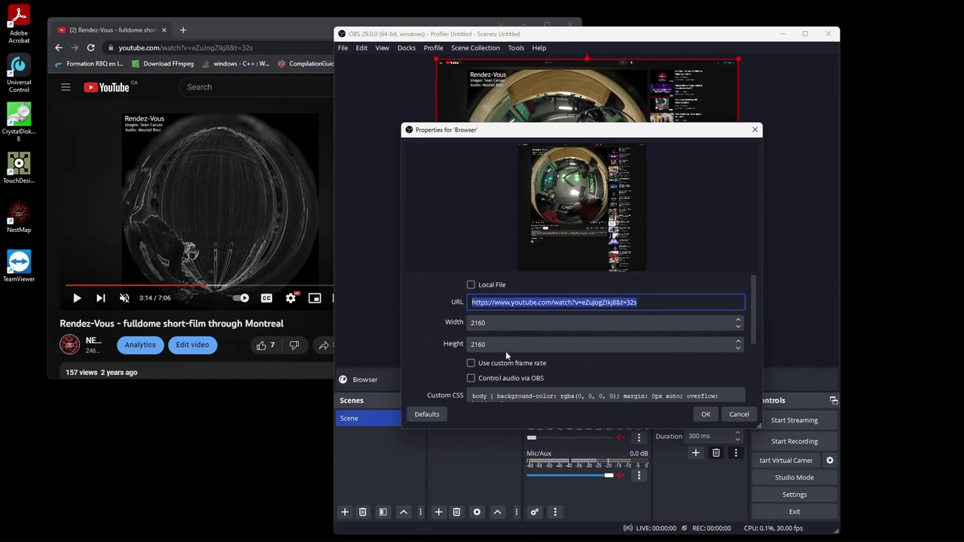
pyautogui.hotkey('ctrl', 'v')
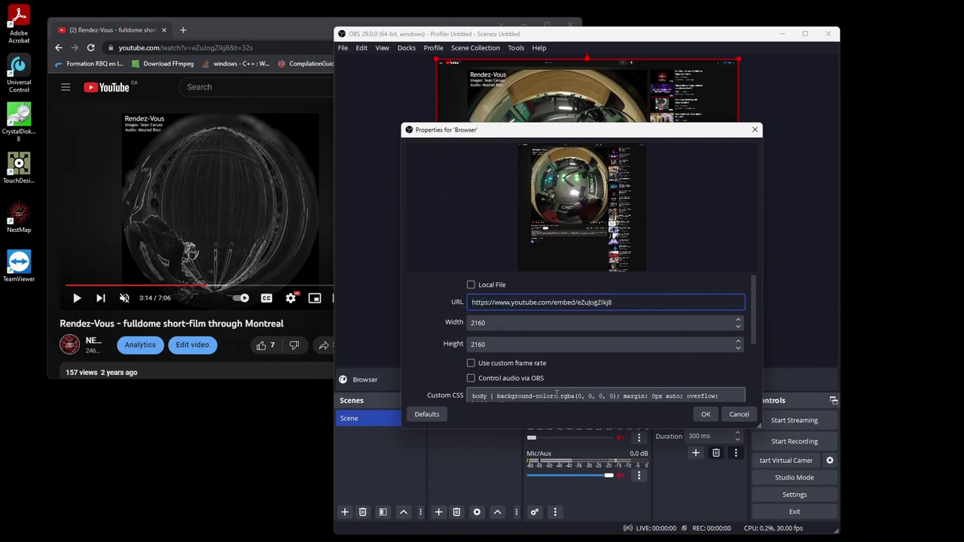
pyautogui.click(710, 418)
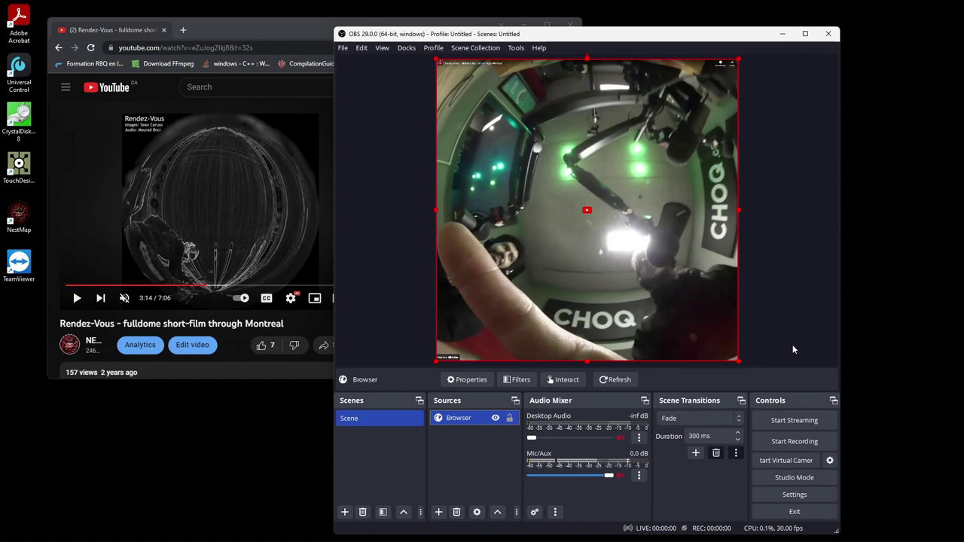
pyautogui.click(782, 298)
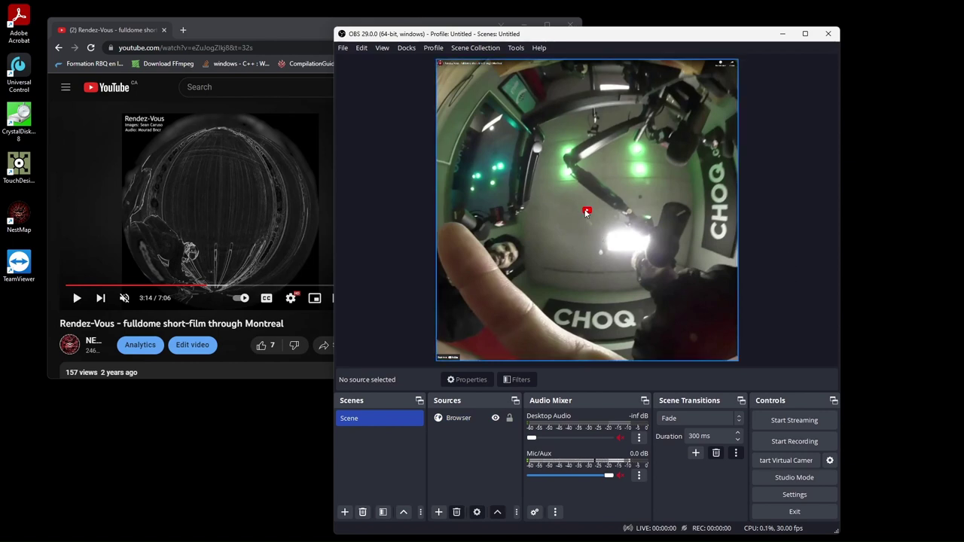
pyautogui.click(586, 213)
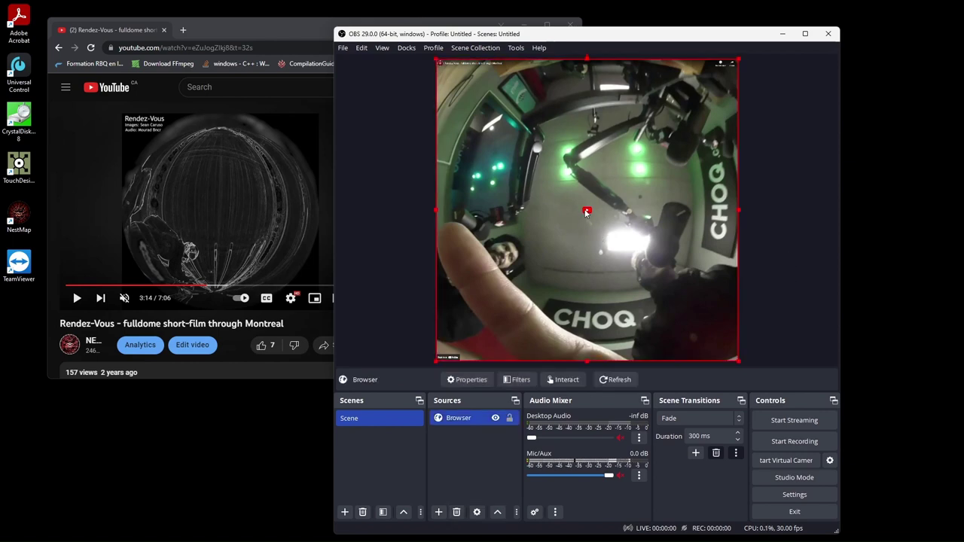
# Step: In the Browser source's Interact window, seek the video forward to a later black-and-white scene
pyautogui.click(760, 338)
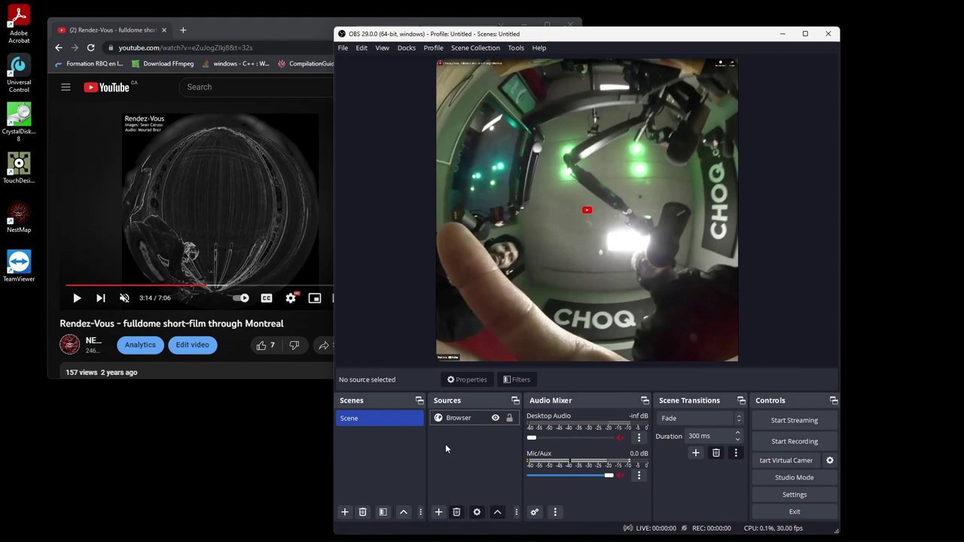
pyautogui.click(460, 417)
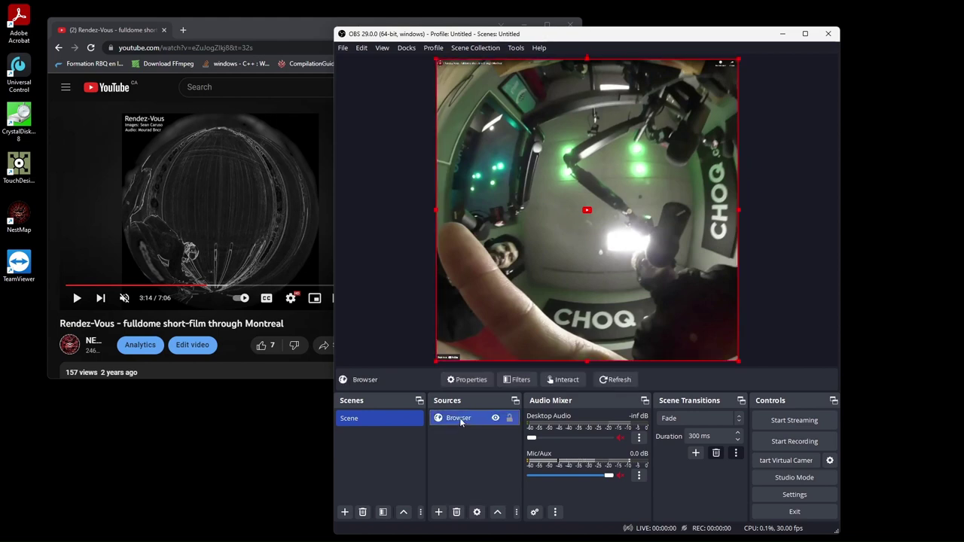
pyautogui.click(564, 381)
pyautogui.moveTo(570, 142); pyautogui.dragTo(743, 189)
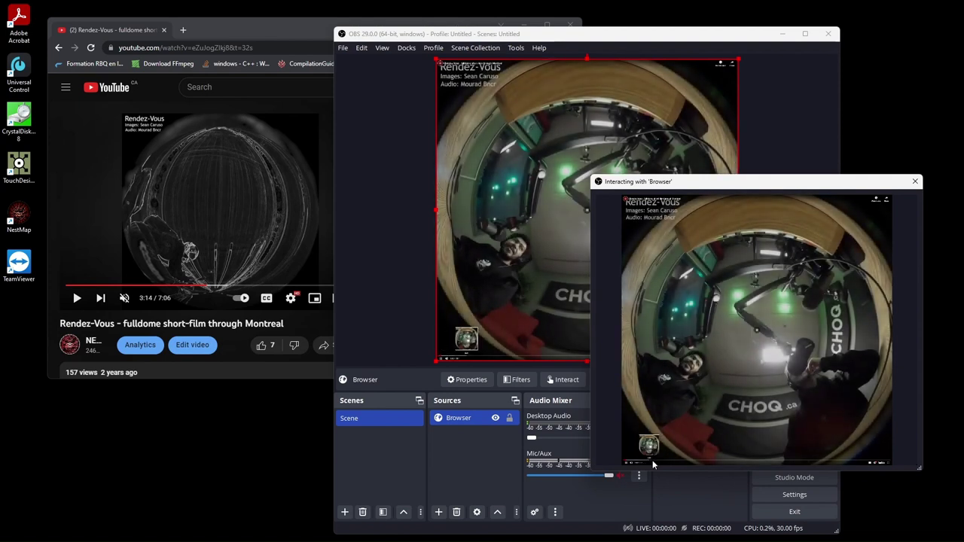
pyautogui.moveTo(653, 464); pyautogui.dragTo(738, 464)
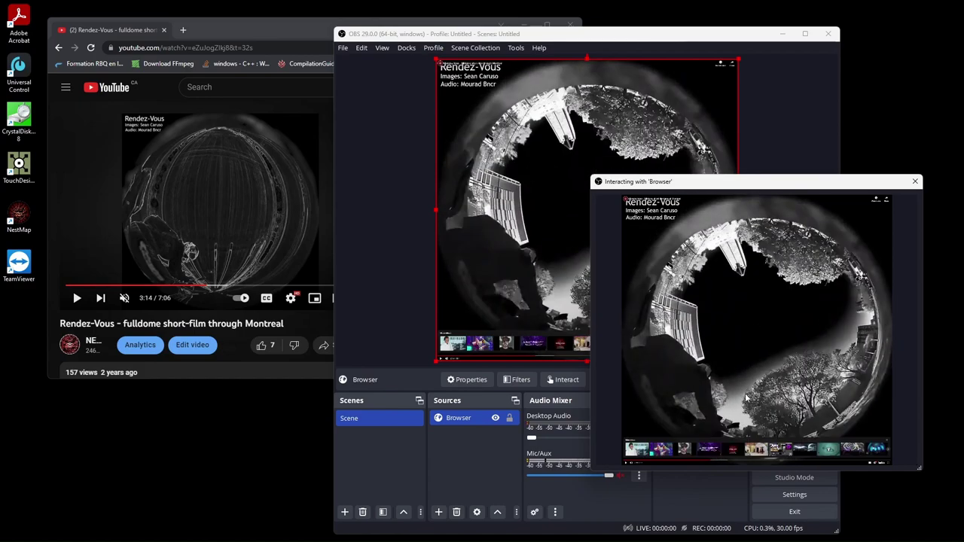
pyautogui.click(915, 181)
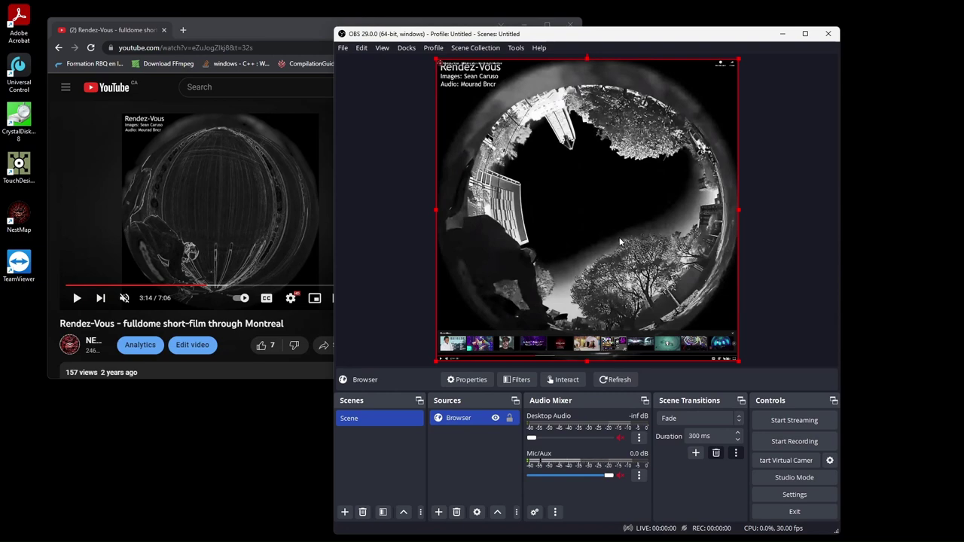
pyautogui.rightClick(463, 423)
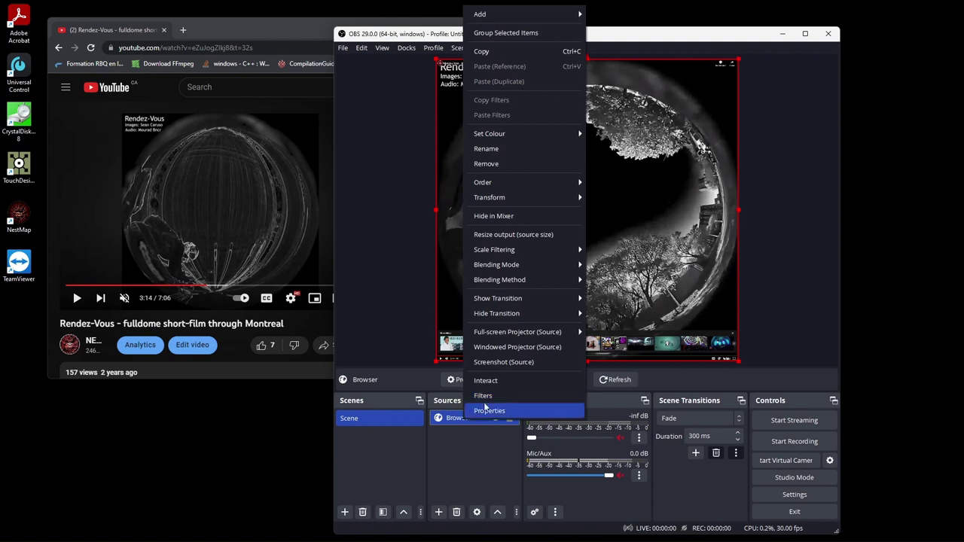
pyautogui.click(461, 439)
pyautogui.click(460, 439)
pyautogui.click(462, 418)
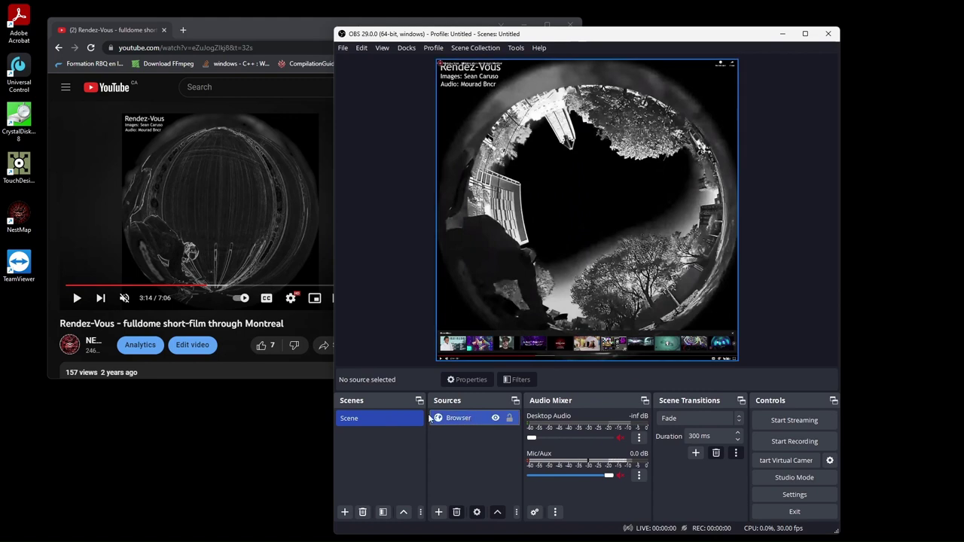
pyautogui.click(371, 422)
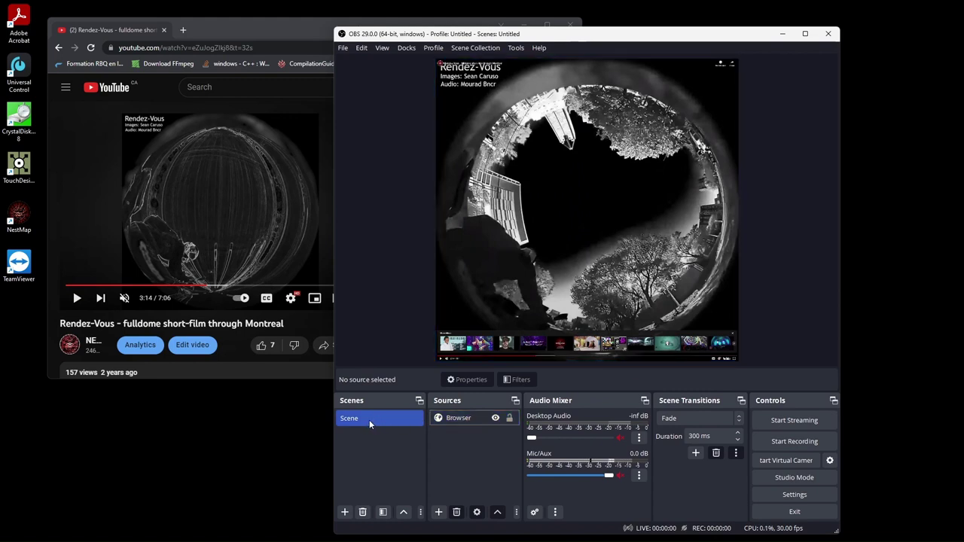
pyautogui.rightClick(370, 423)
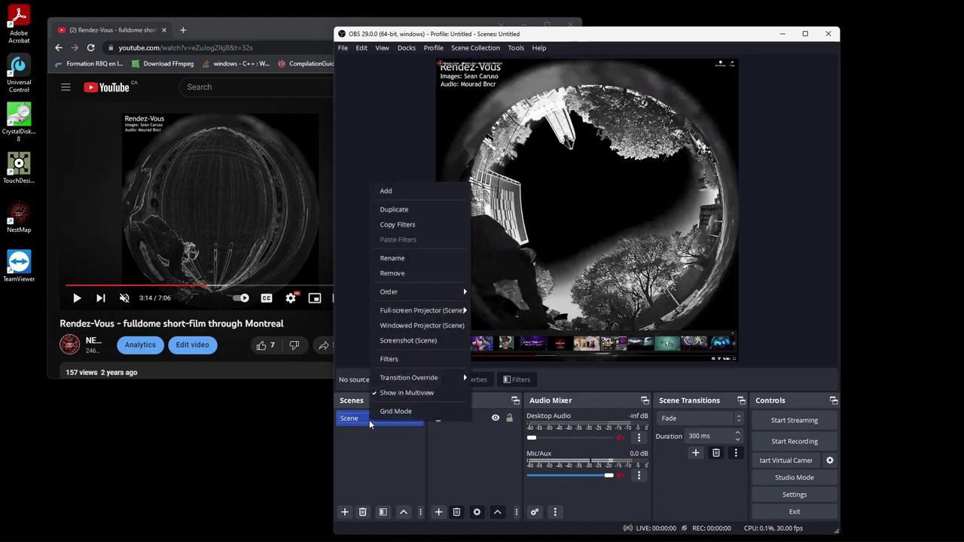
pyautogui.click(464, 451)
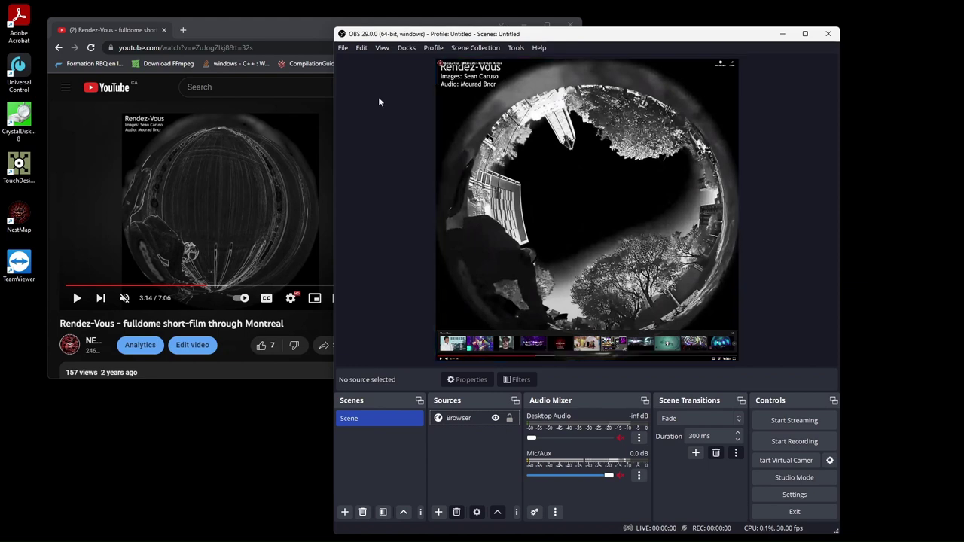
pyautogui.click(94, 181)
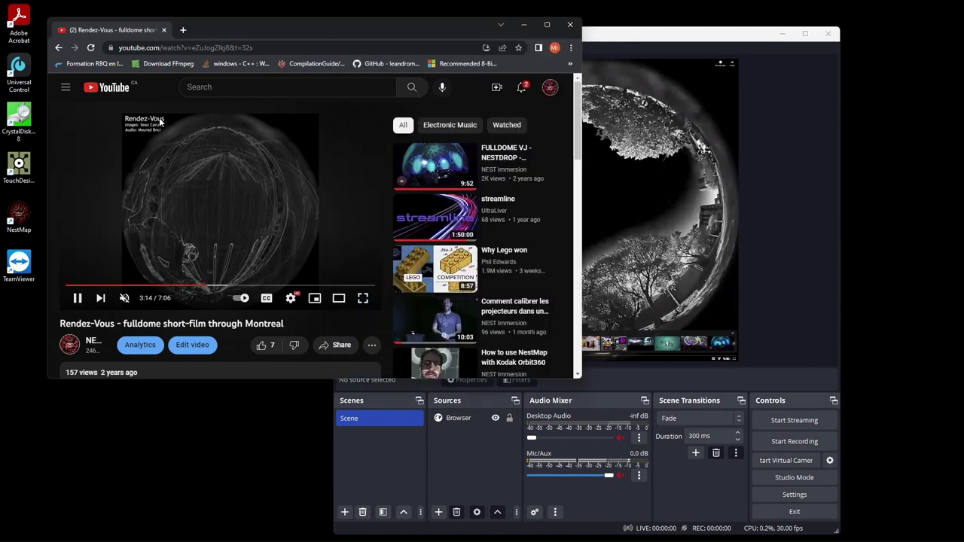
pyautogui.click(173, 190)
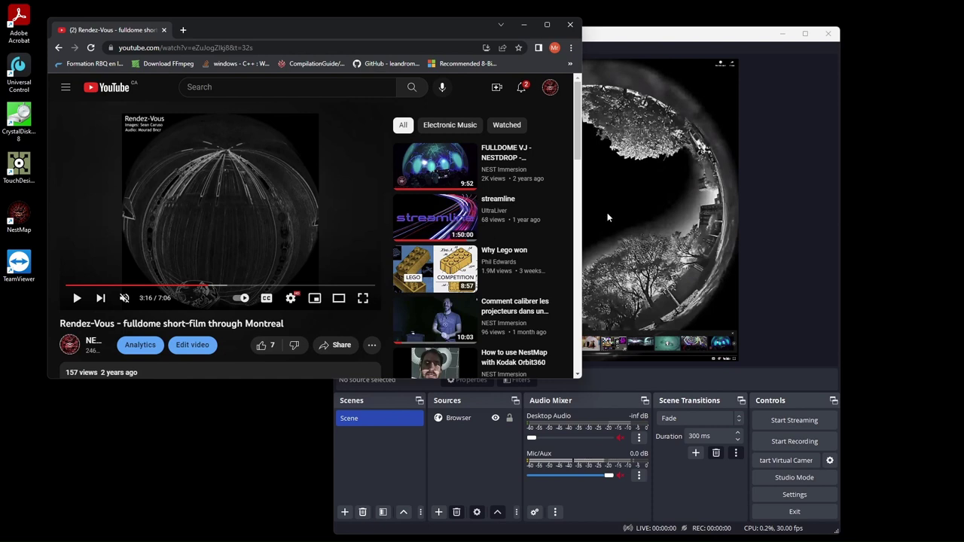
pyautogui.click(801, 285)
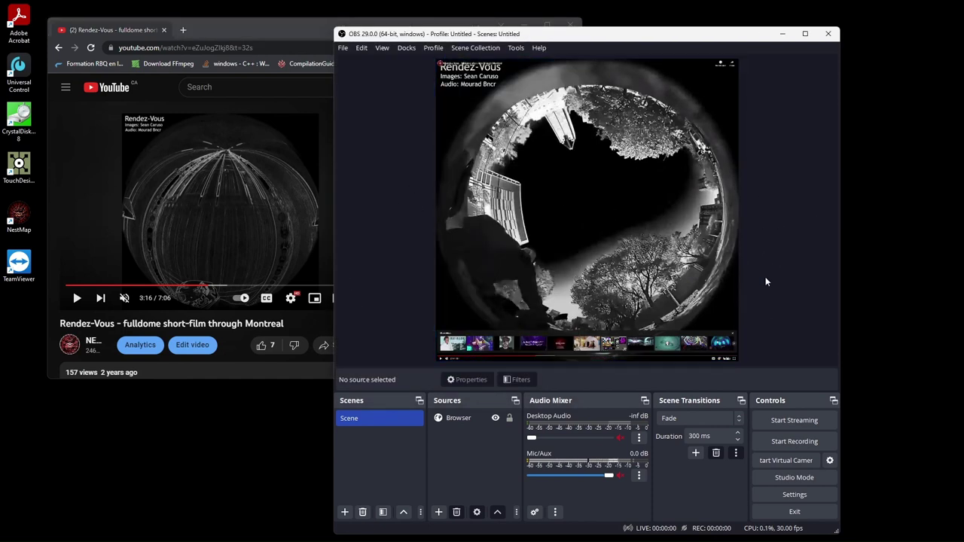
pyautogui.click(461, 418)
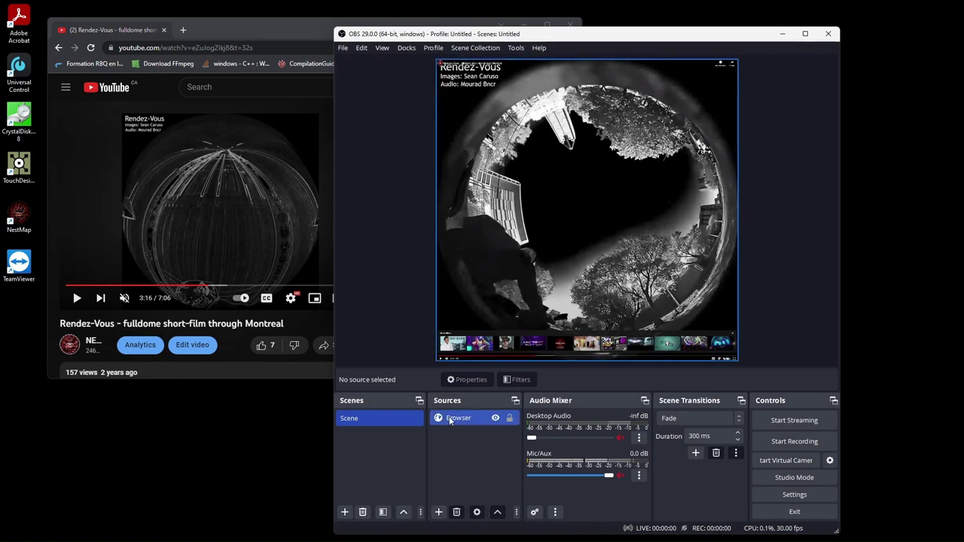
pyautogui.click(371, 250)
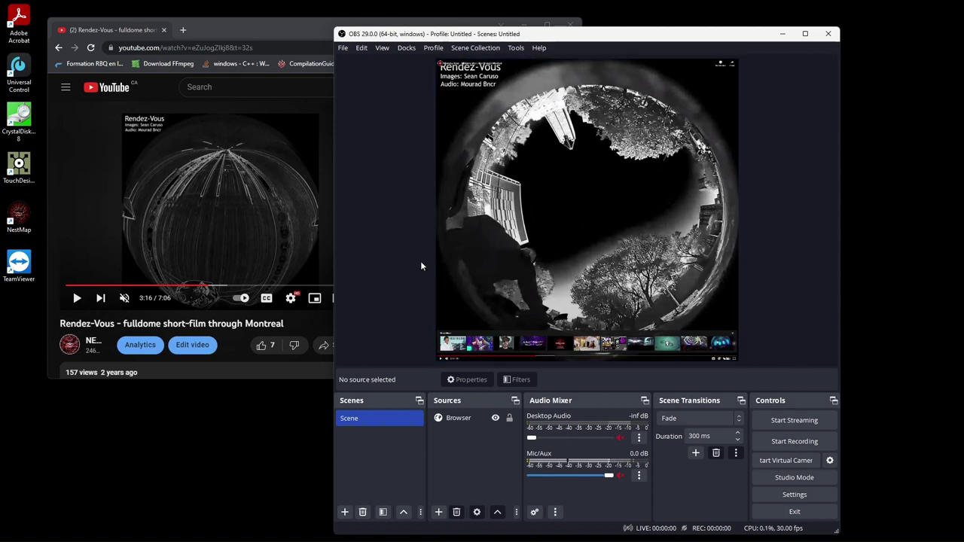
# Step: Delete the existing Spout Filter from the Scene's filters
pyautogui.rightClick(369, 419)
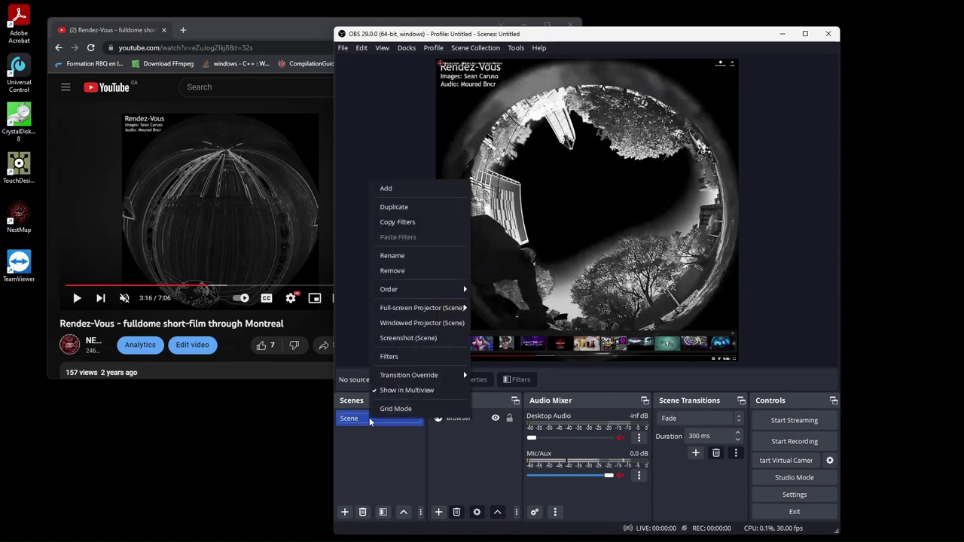
pyautogui.click(399, 357)
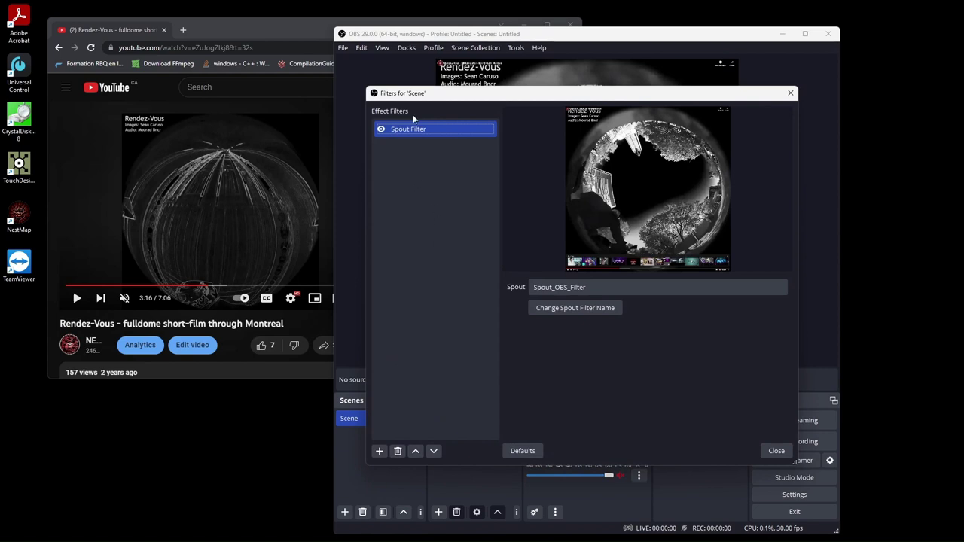
pyautogui.click(397, 451)
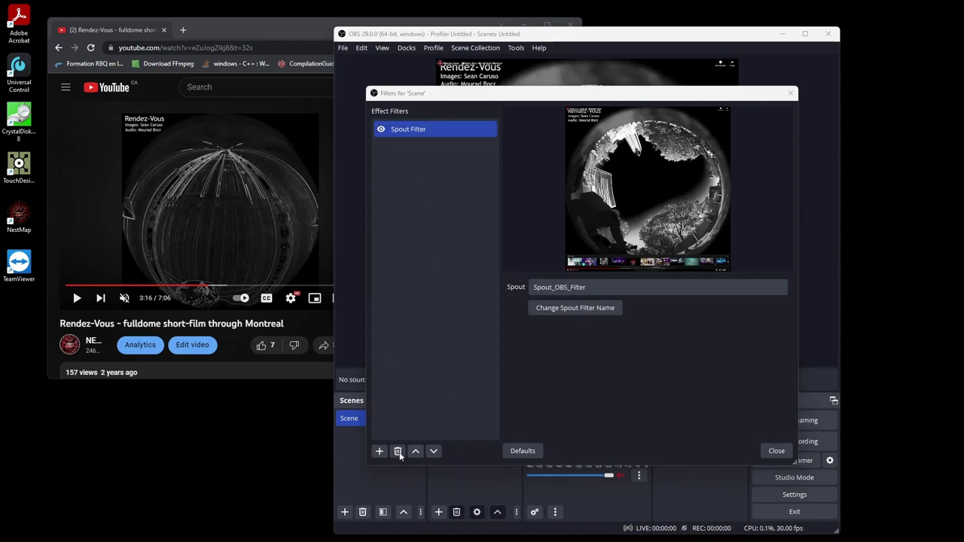
pyautogui.click(607, 292)
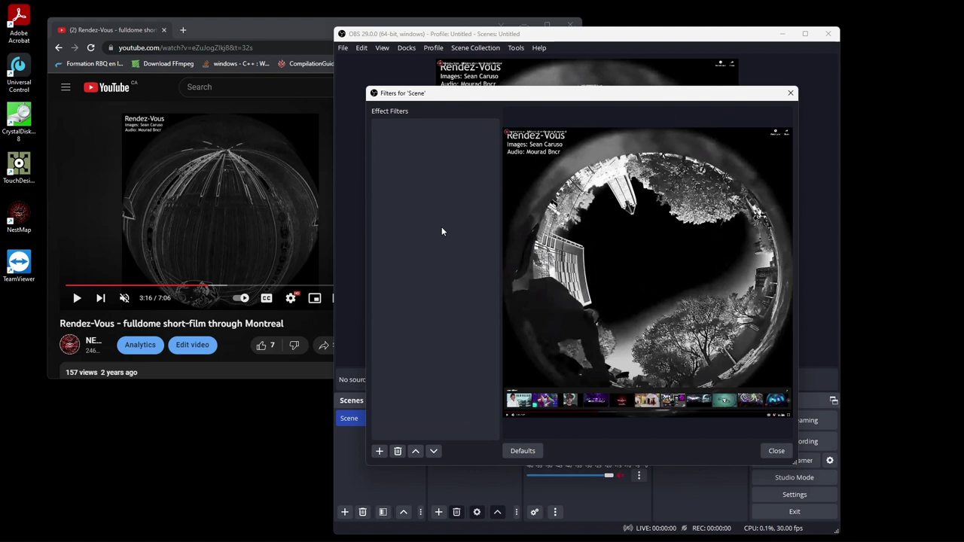
# Step: Add a new Spout Filter with the default name, outputting as Spout_OBS_Filter, and close filters
pyautogui.click(379, 451)
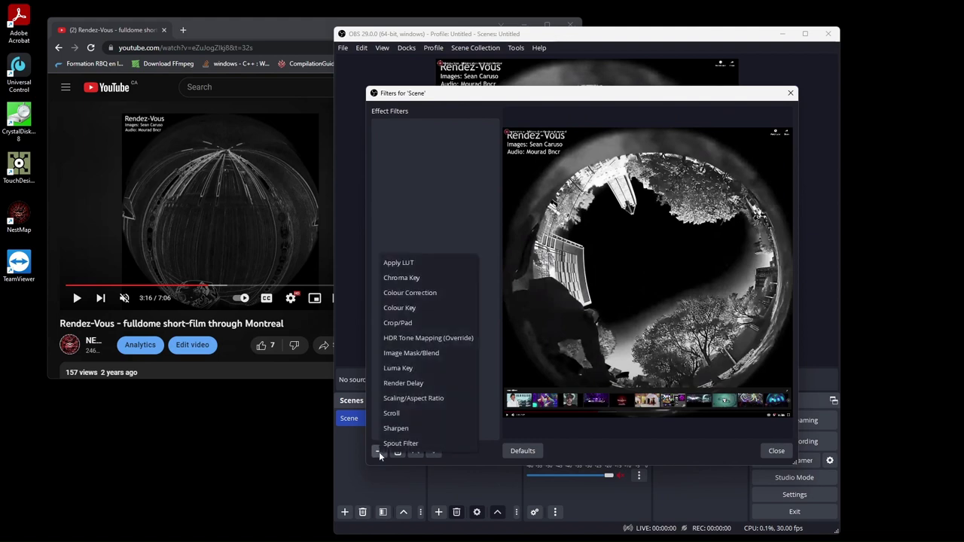
pyautogui.click(428, 445)
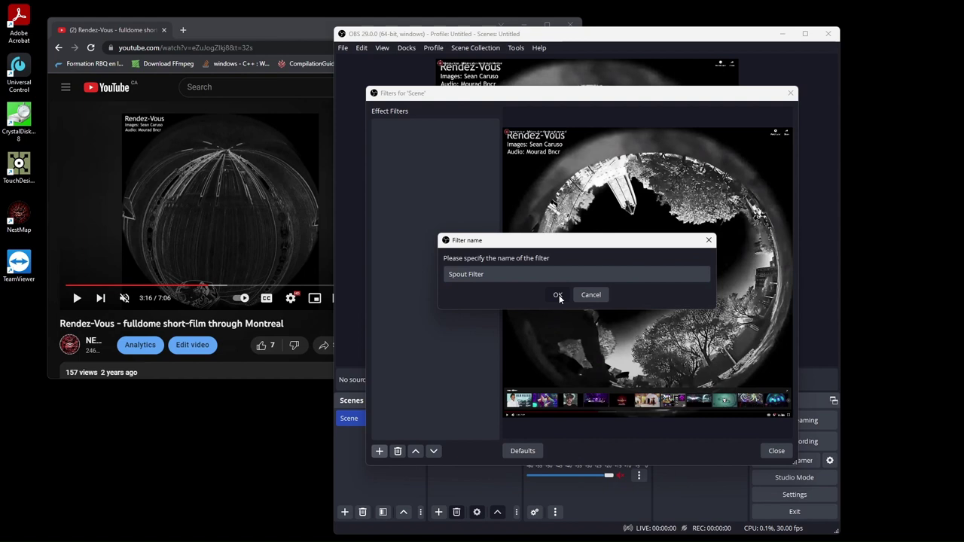
pyautogui.click(557, 296)
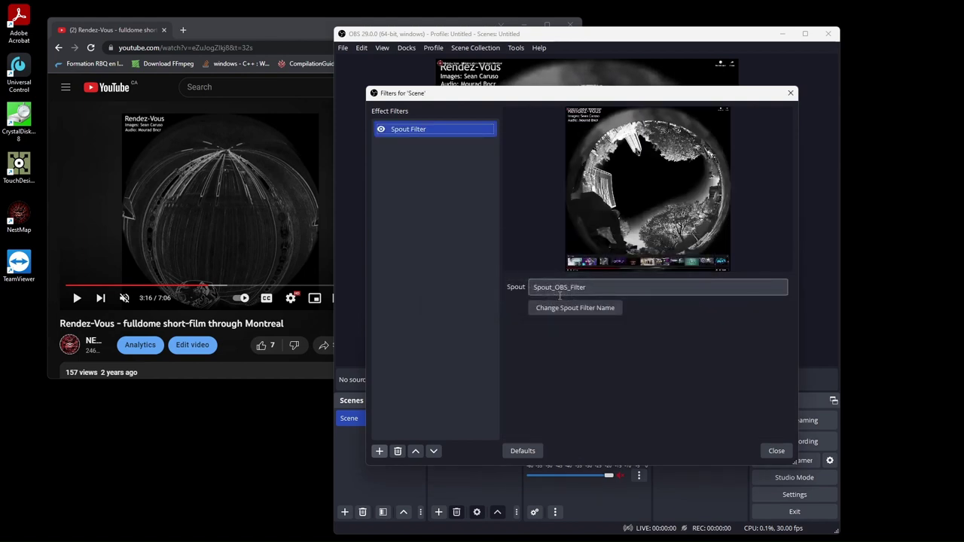
pyautogui.click(608, 289)
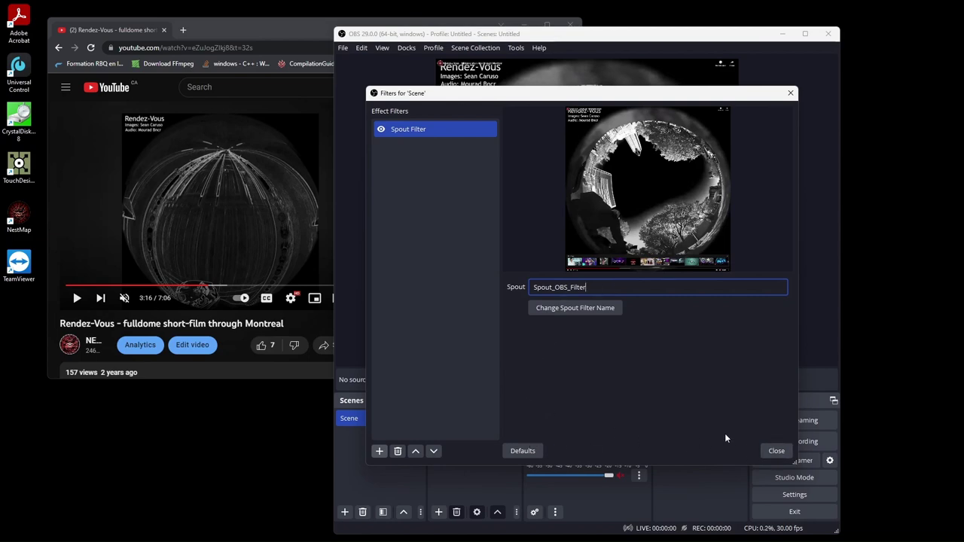
pyautogui.click(777, 451)
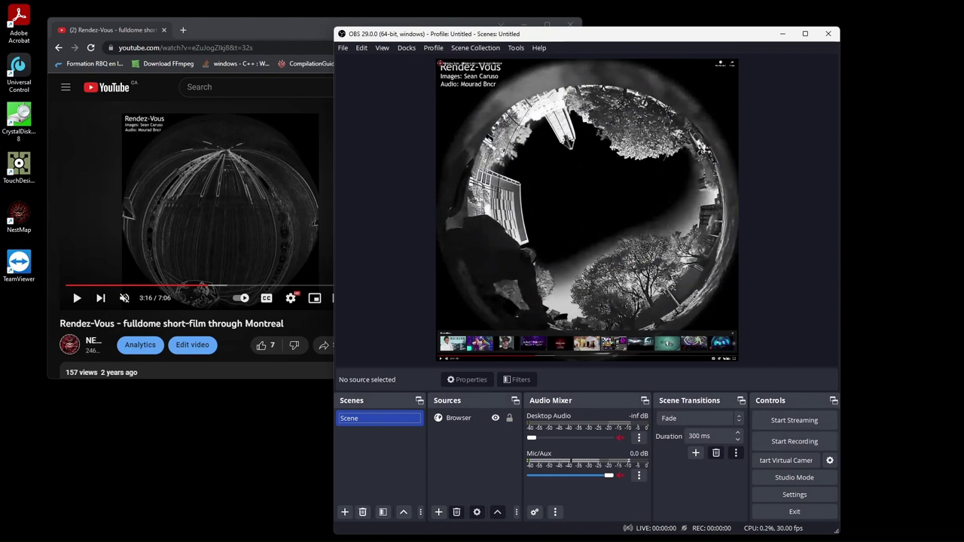
# Step: Start NestMap's Spout input at 2160 x 2160, then reposition its window to uncover the video
pyautogui.click(525, 519)
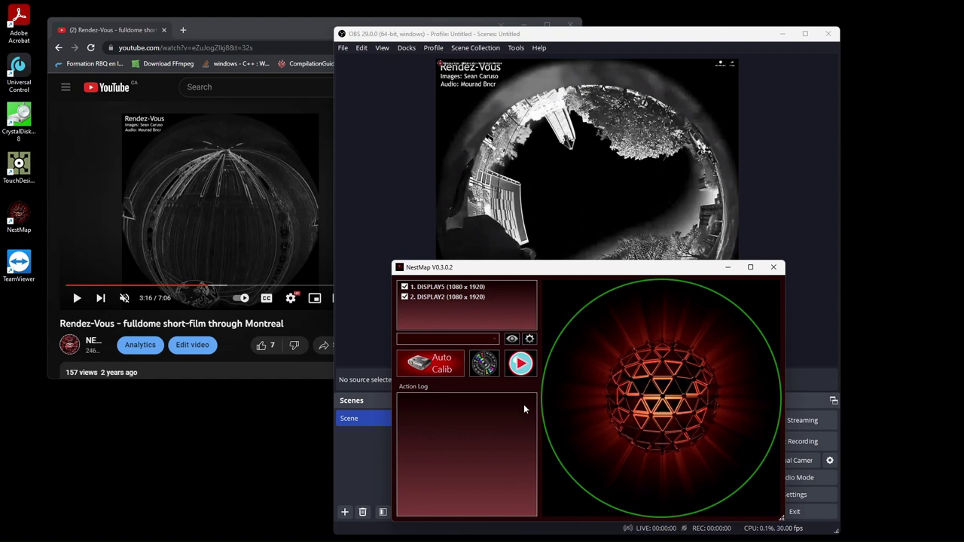
pyautogui.click(521, 365)
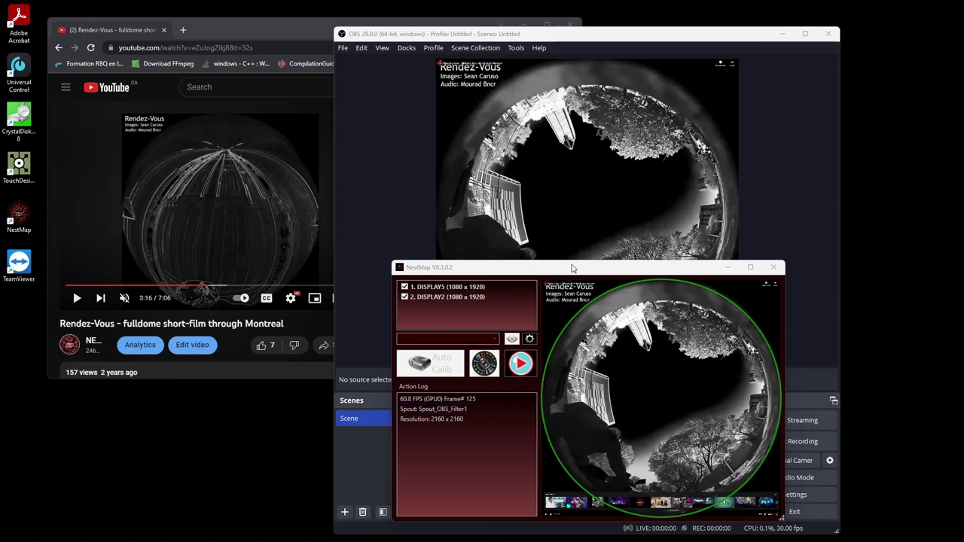
pyautogui.moveTo(571, 268); pyautogui.dragTo(234, 142)
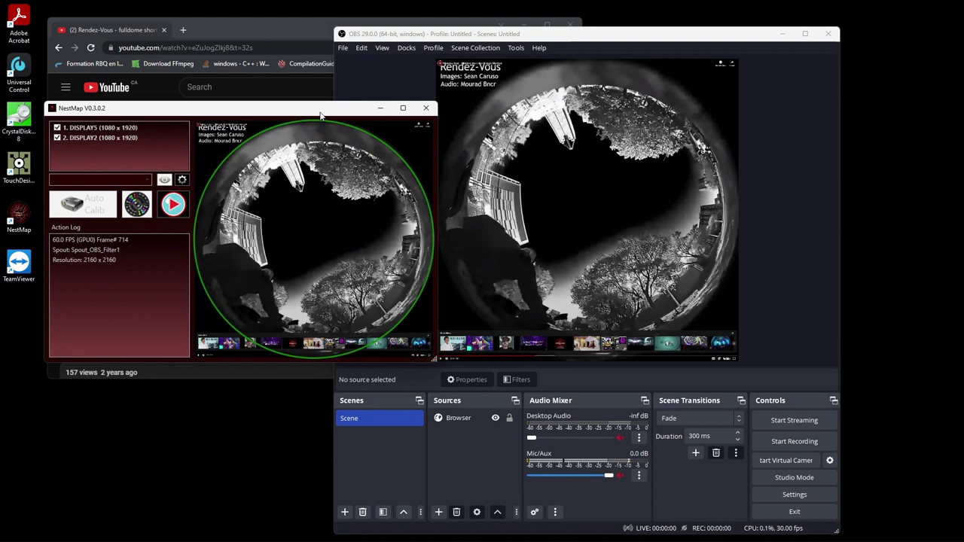
pyautogui.moveTo(320, 115); pyautogui.dragTo(302, 232)
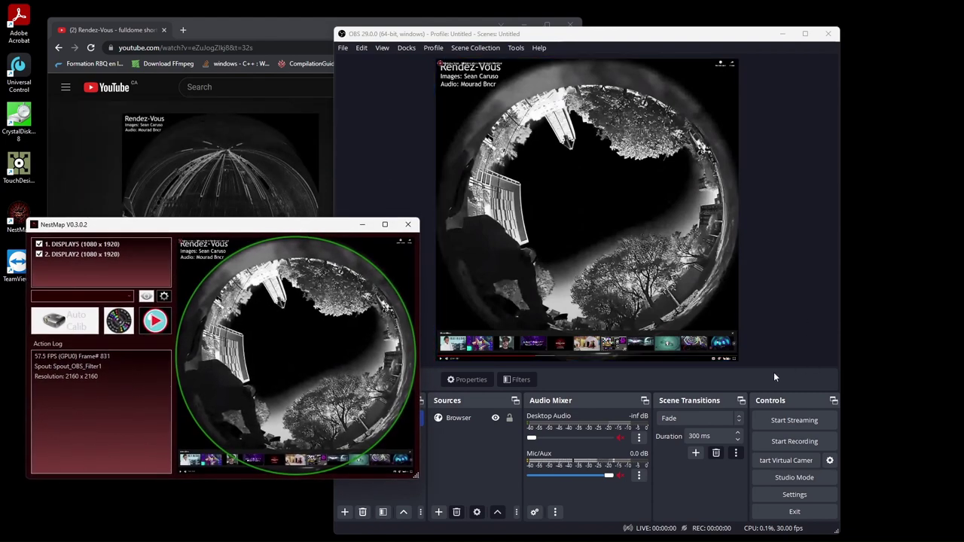
# Step: Start the embedded YouTube fulldome video playing through the Browser source's Interact view
pyautogui.click(778, 352)
pyautogui.click(451, 420)
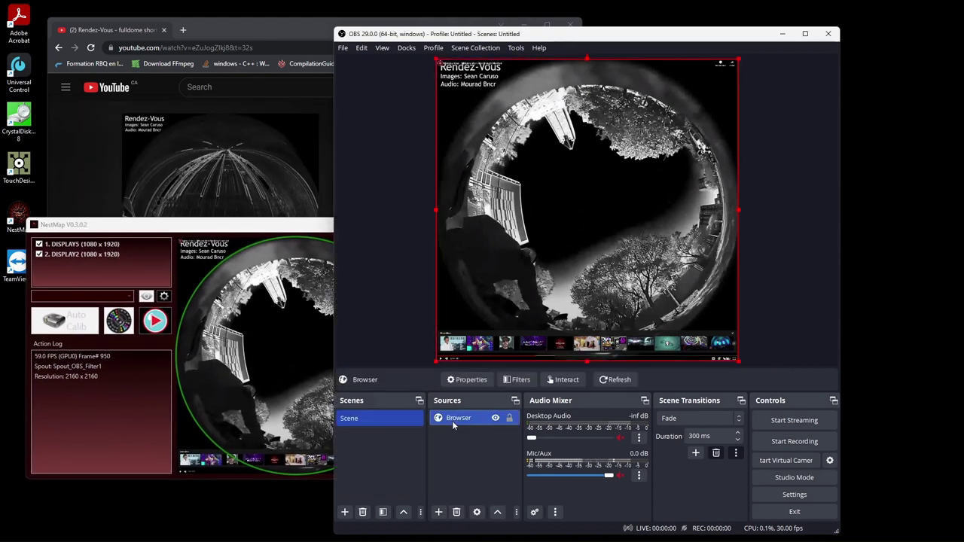
pyautogui.click(550, 382)
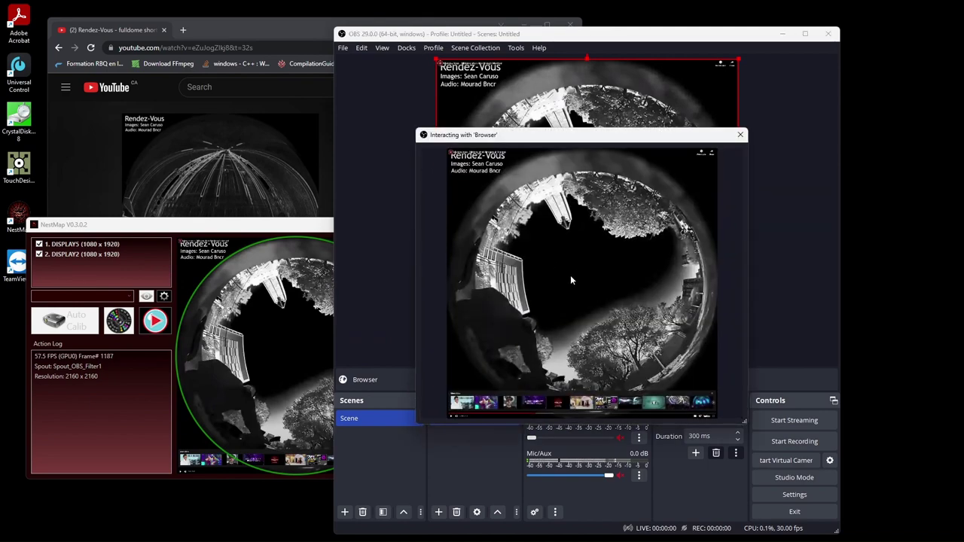
pyautogui.click(580, 298)
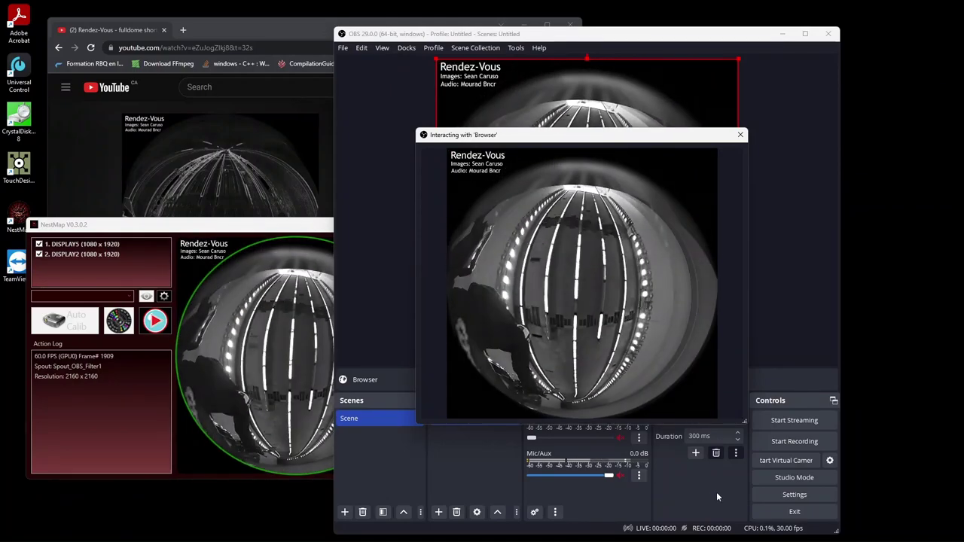
# Step: Close the Interact window, minimize OBS, and move NestMap to the screen centre
pyautogui.click(740, 134)
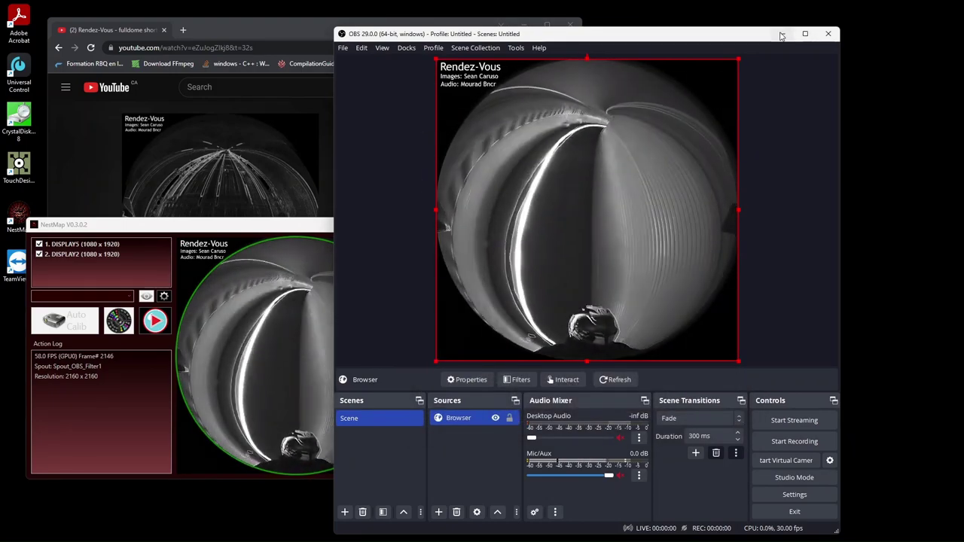
pyautogui.click(781, 33)
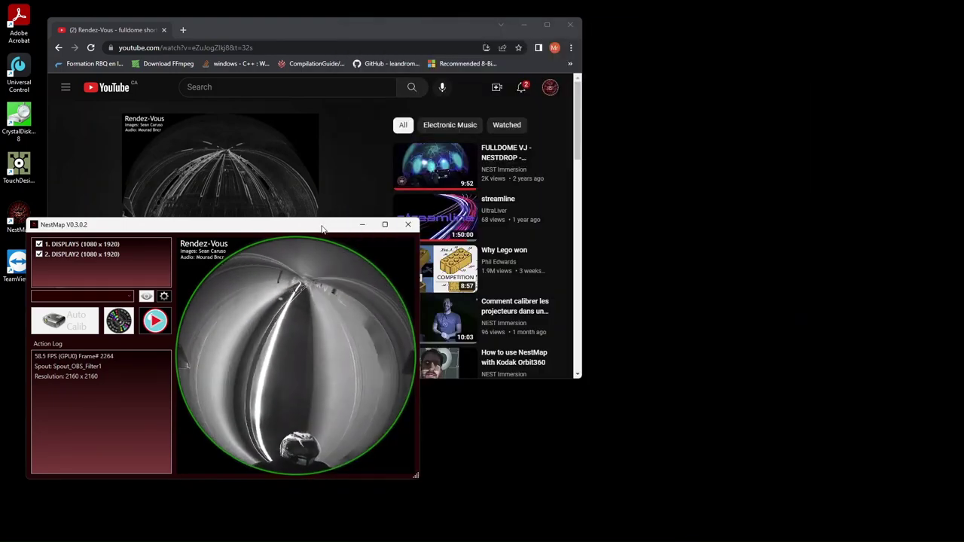
pyautogui.moveTo(324, 220); pyautogui.dragTo(540, 183)
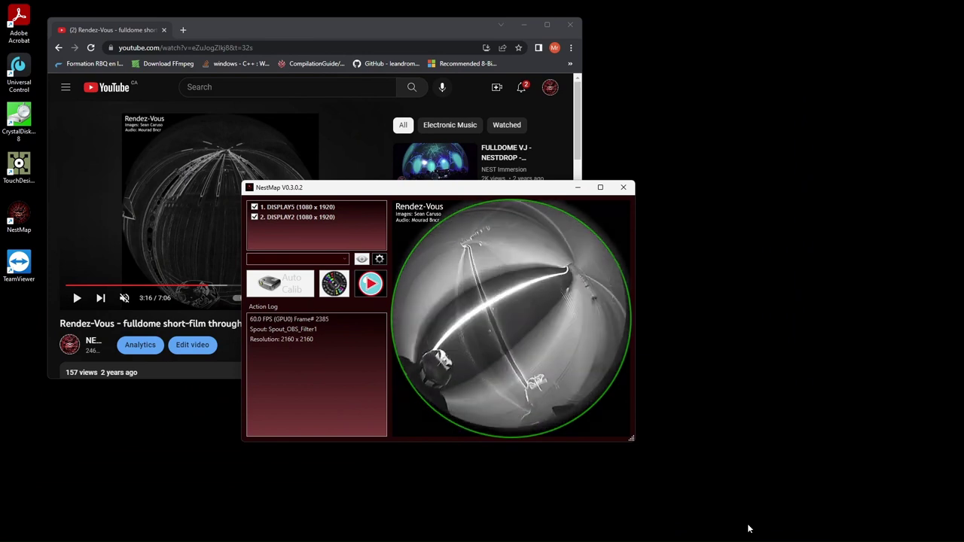